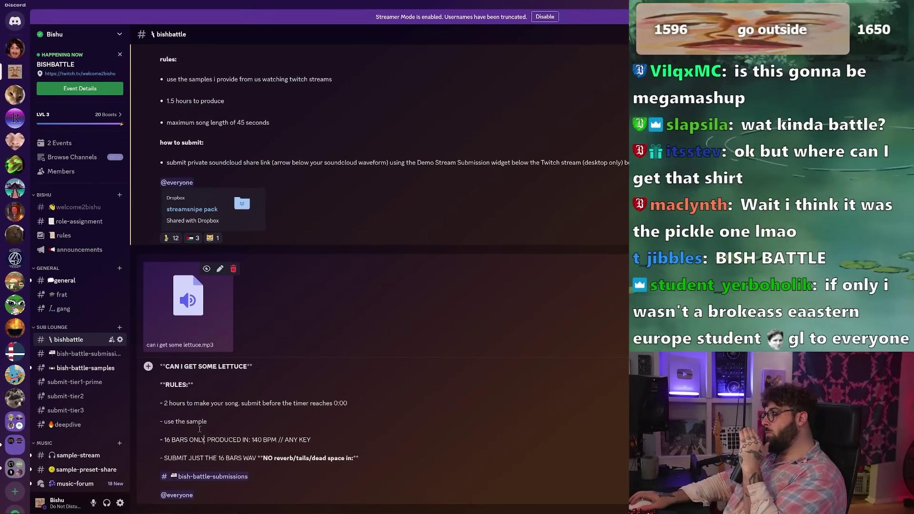
Switch from the Discord battle rules to Ableton Live and open the "can i get some lettuce" vocal clip
left_click(213, 477)
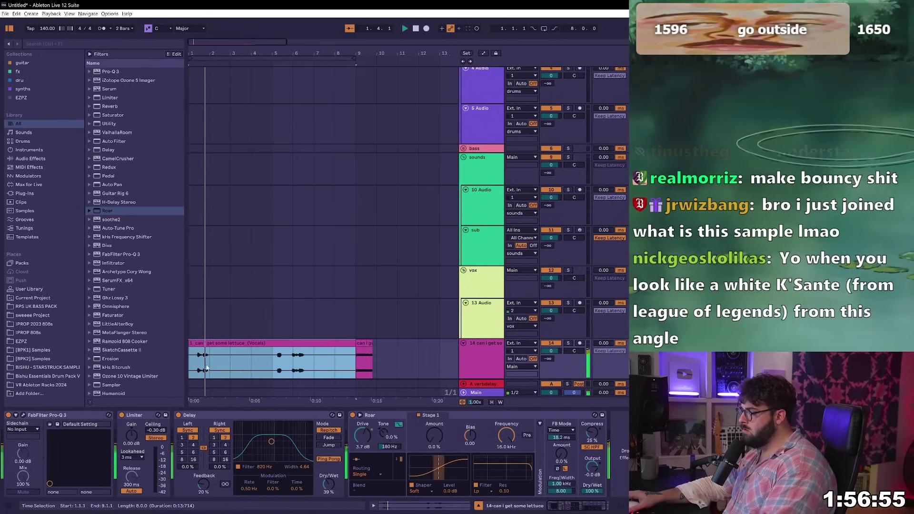
double_click(207, 368)
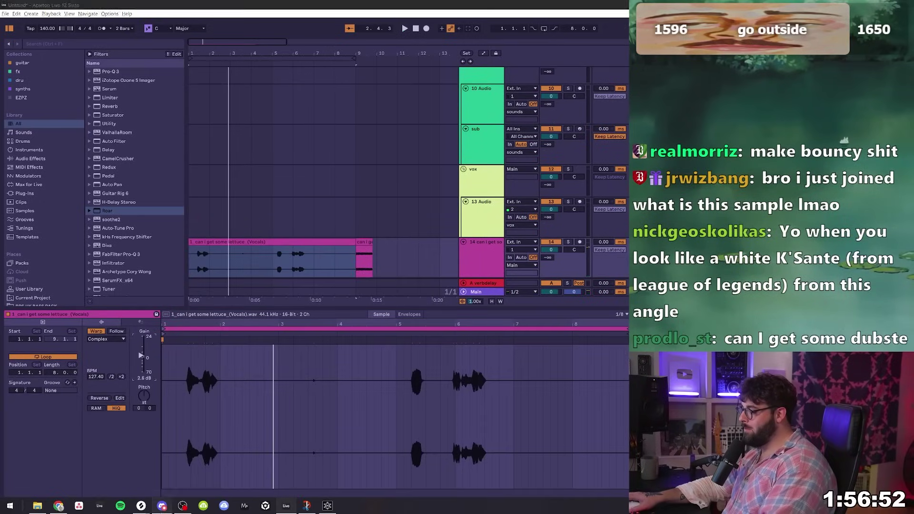
key("alt+Tab")
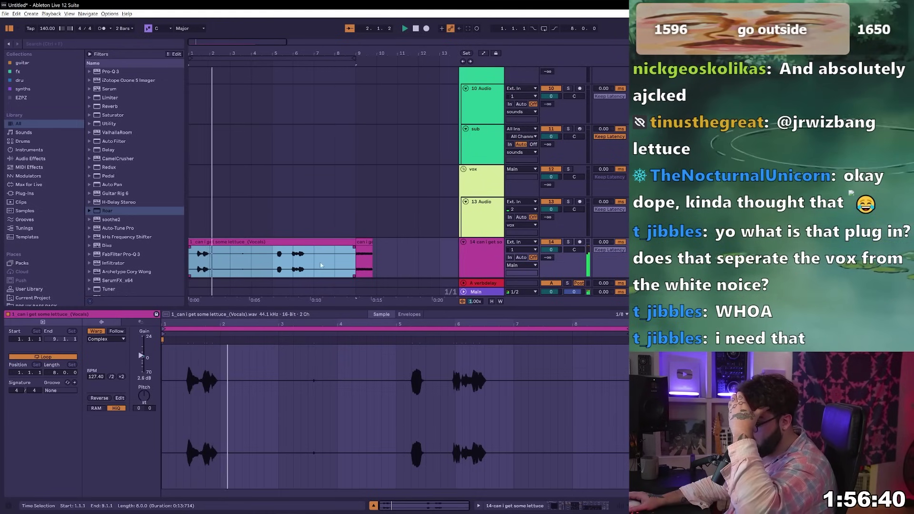
left_click(284, 265)
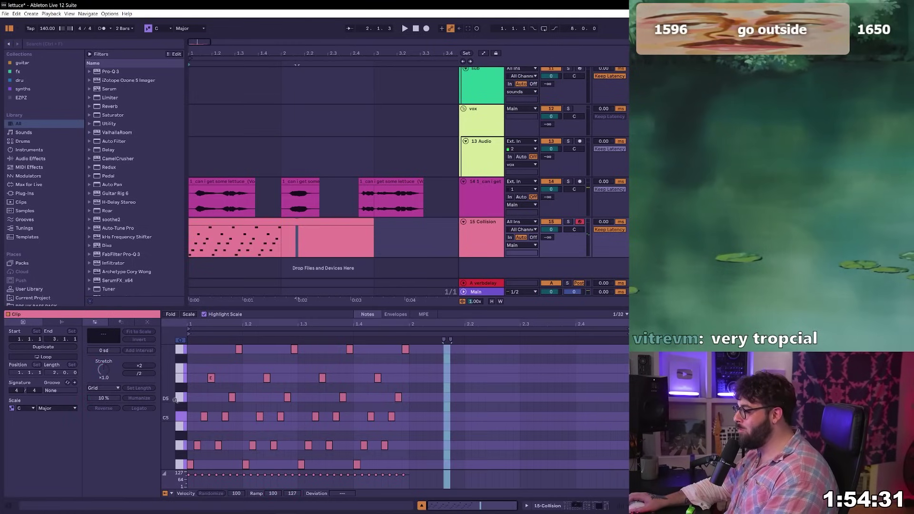
left_click_drag(175, 400, 167, 401)
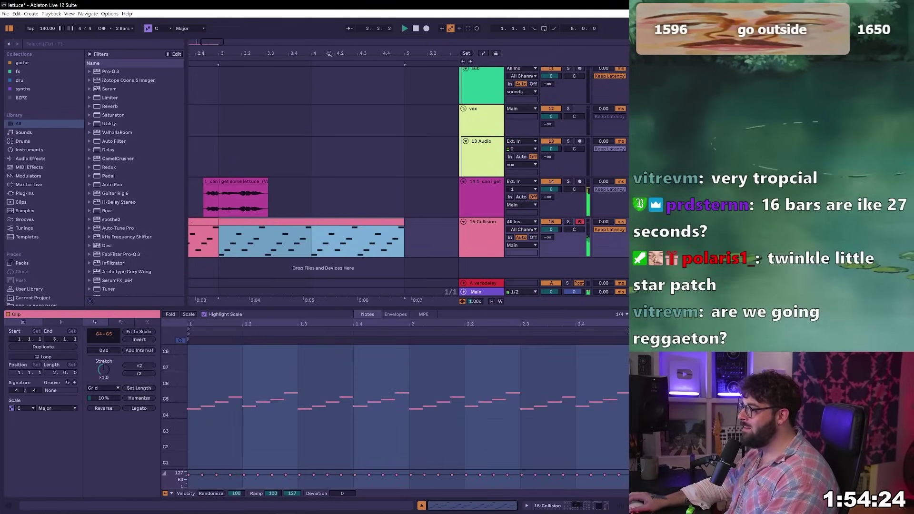
left_click_drag(329, 54, 329, 29)
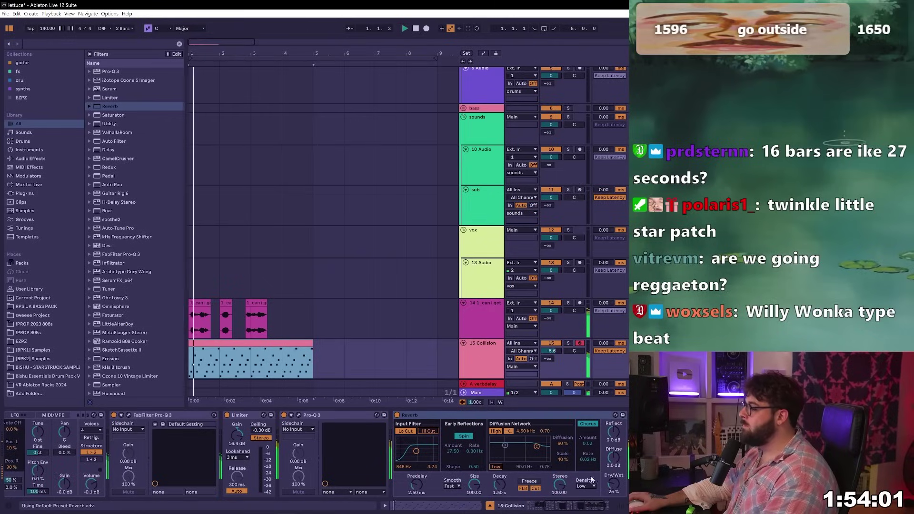
Set the Reverb on the Collision track to a 4.76 s decay and 54% dry/wet
left_click_drag(614, 485, 614, 473)
left_click_drag(500, 485, 499, 472)
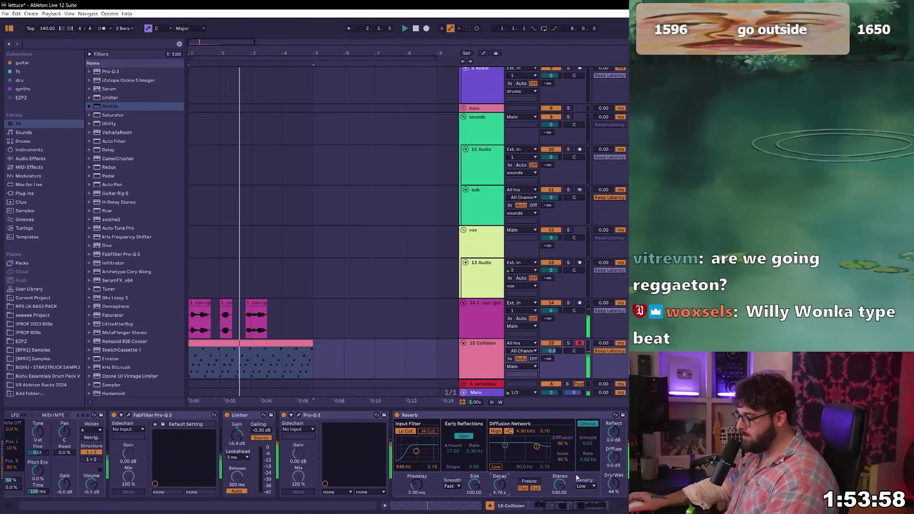
left_click_drag(614, 484, 614, 479)
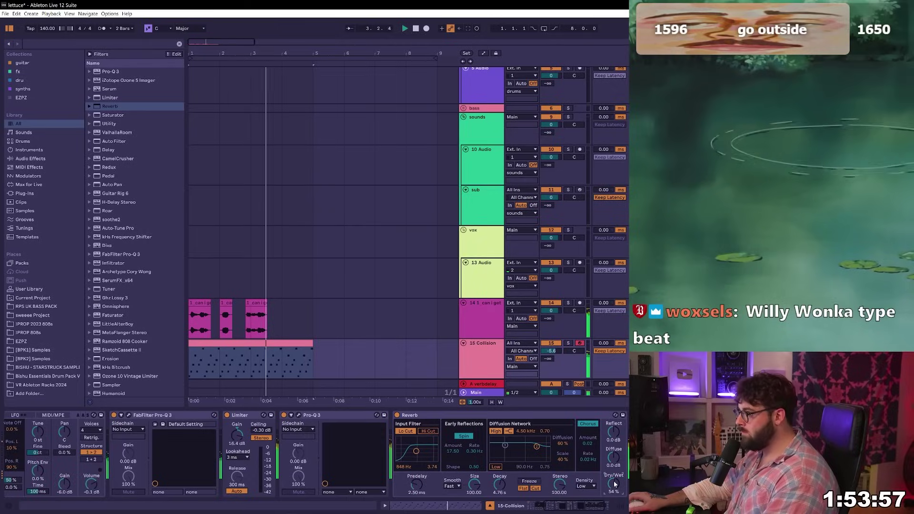
Open the Collision clip's notes and move the third note of the arpeggio down one semitone
double_click(299, 347)
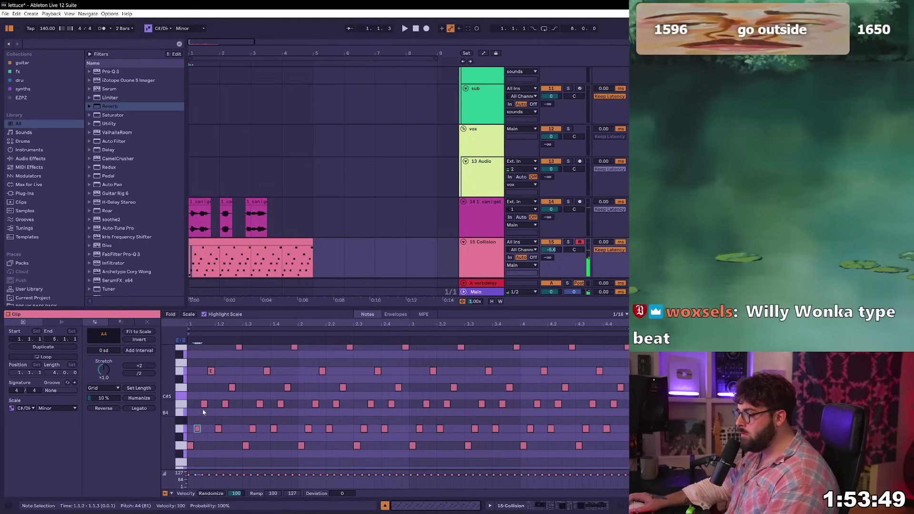
left_click_drag(204, 405, 205, 413)
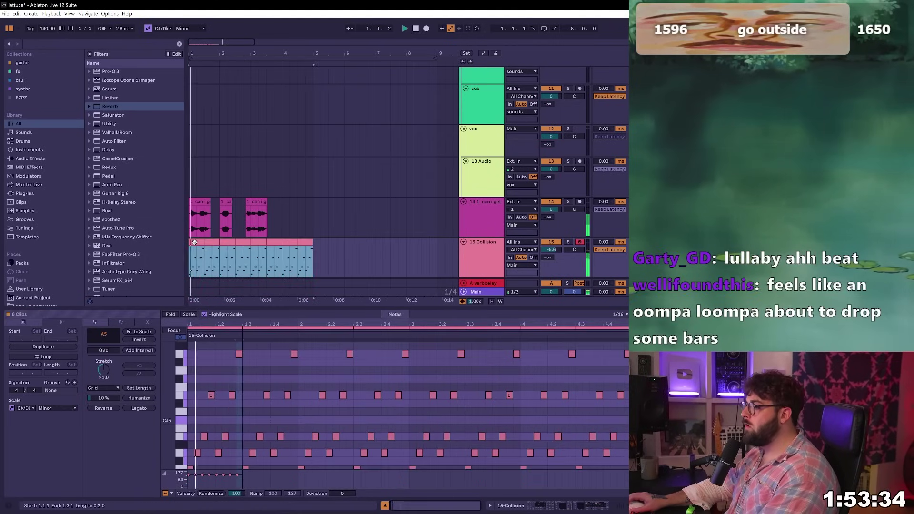
left_click(195, 242)
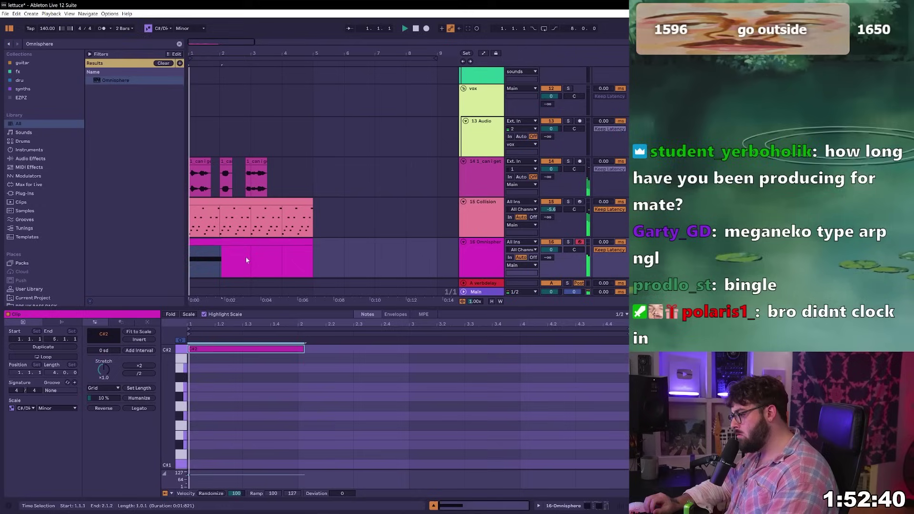
Extend the C#2 note in the Omnisphere clip to the full four bars and hide the open plug-in windows
left_click_drag(297, 349, 461, 353)
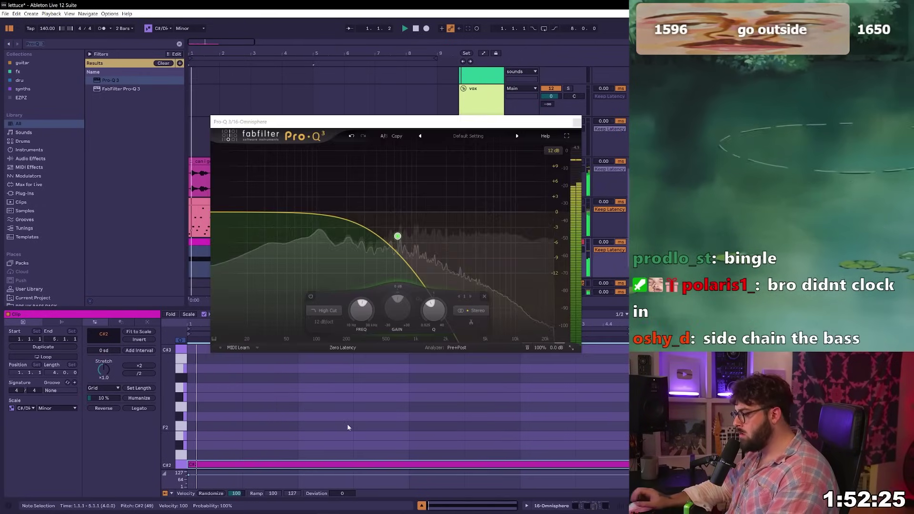
key("ctrl+alt+p")
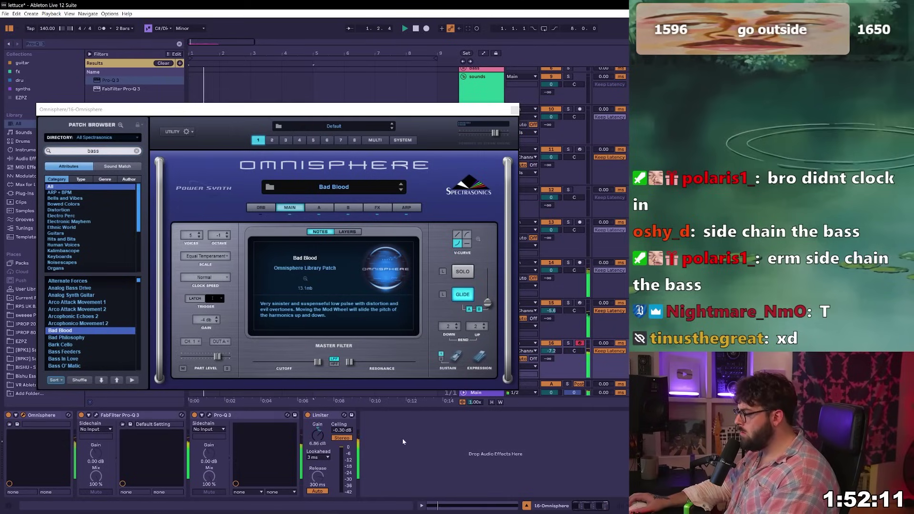
key("shift+Tab")
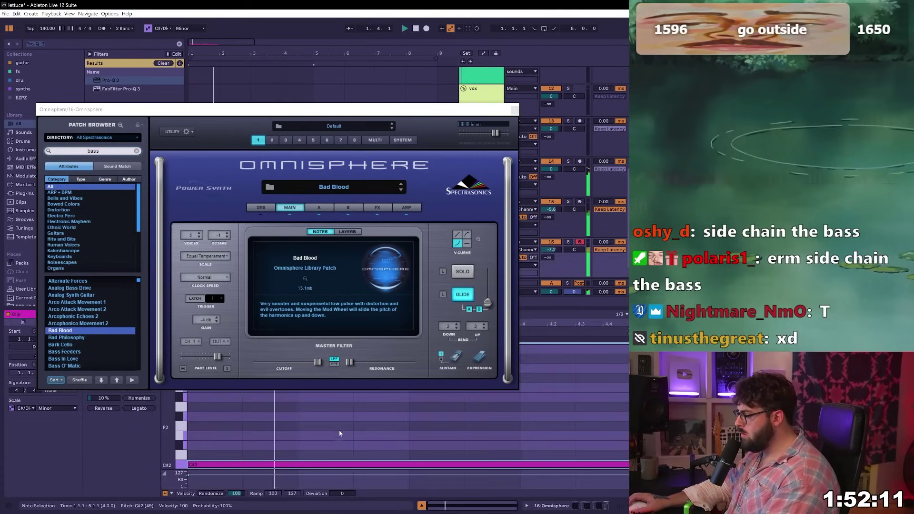
key("ctrl+alt+p")
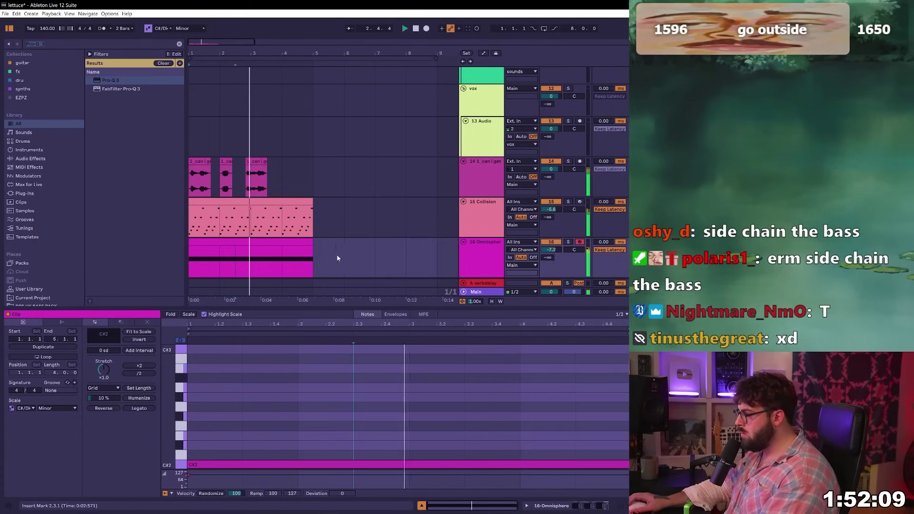
left_click(259, 243)
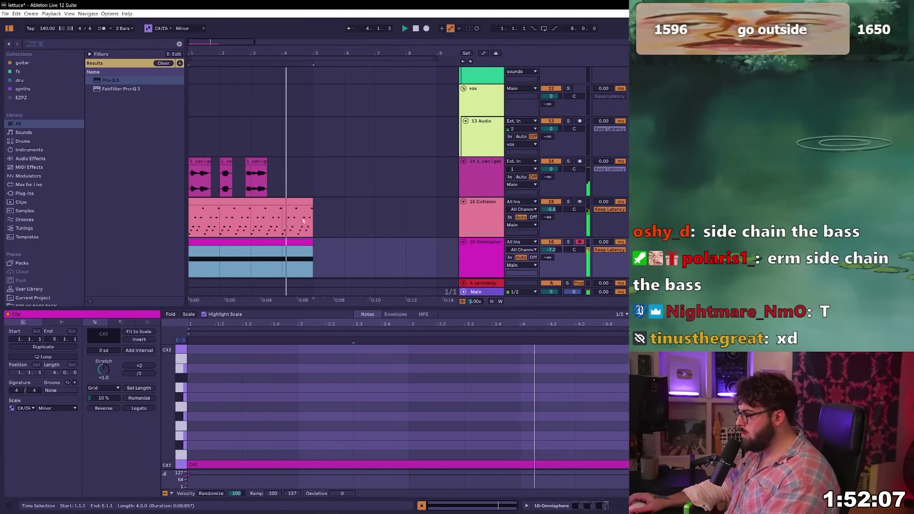
Open the Pro-Q 3 on the Omnisphere track and raise its high-cut frequency
left_click(210, 415)
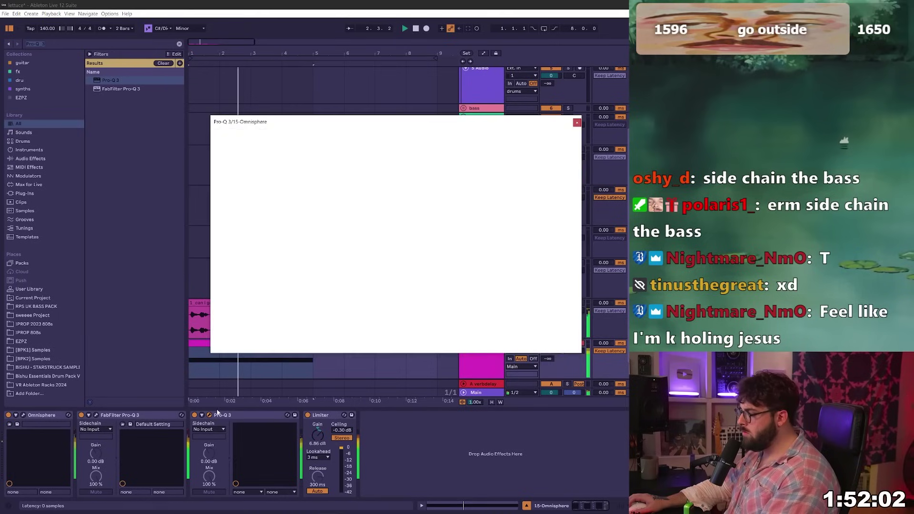
mouse_move(398, 237)
left_mouse_down()
mouse_move(537, 233)
mouse_move(442, 245)
left_mouse_up()
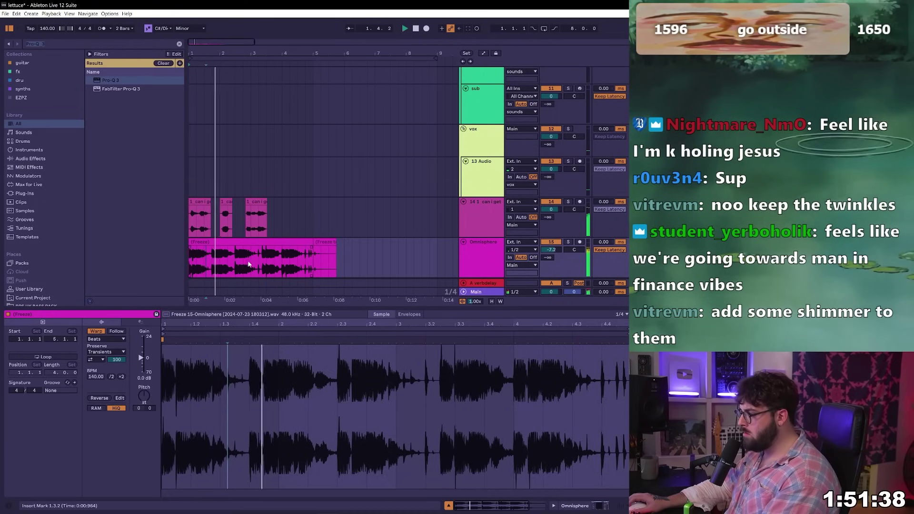
Duplicate the first two bars of the frozen Omnisphere audio directly after themselves
left_click_drag(250, 258, 189, 258)
key("ctrl+d")
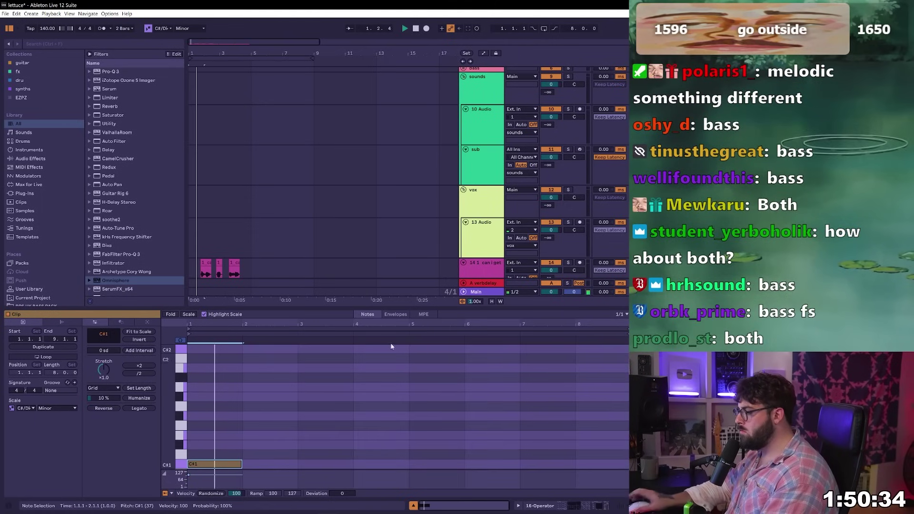
Show the effects on the Omnisphere track and close the Pro-Q 3 window
scroll(262, 234, "down", 5)
left_click(192, 179)
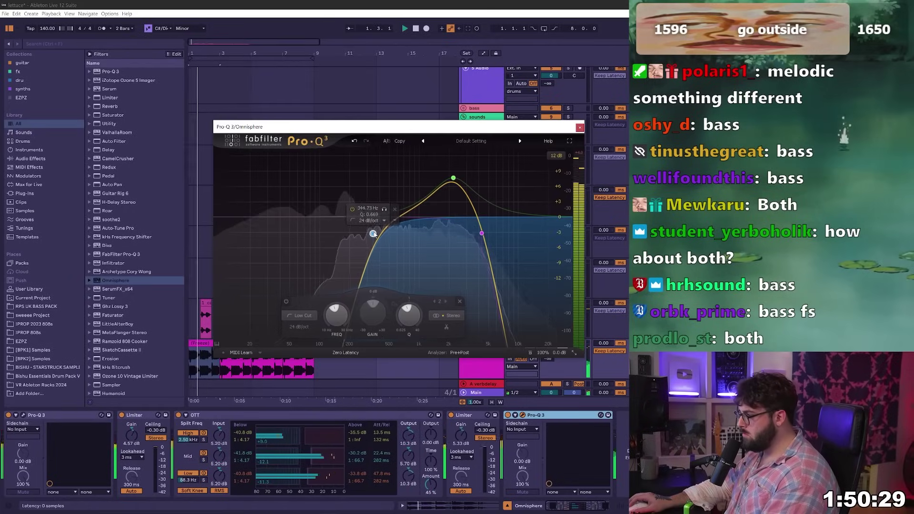
left_click(579, 128)
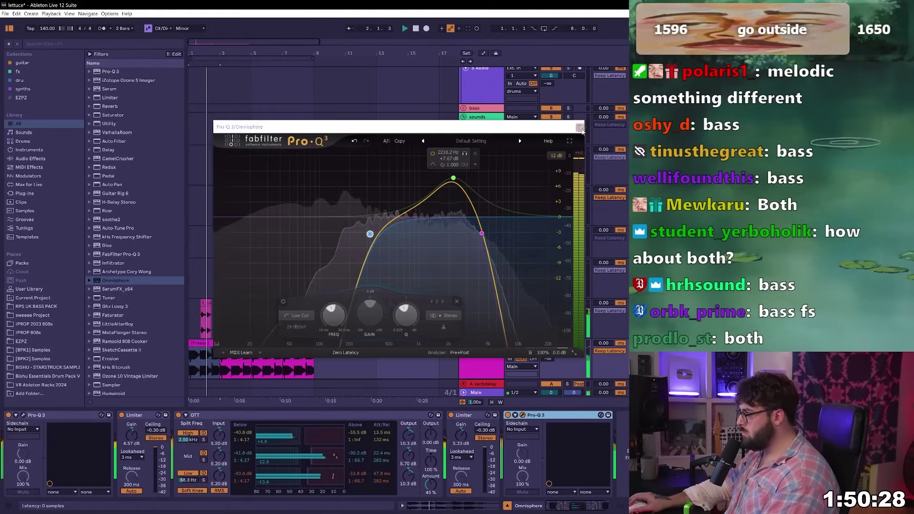
Play the arrangement and select the third vocal chop on the vocal track
scroll(247, 322, "down", 3)
left_click(215, 325)
key("space")
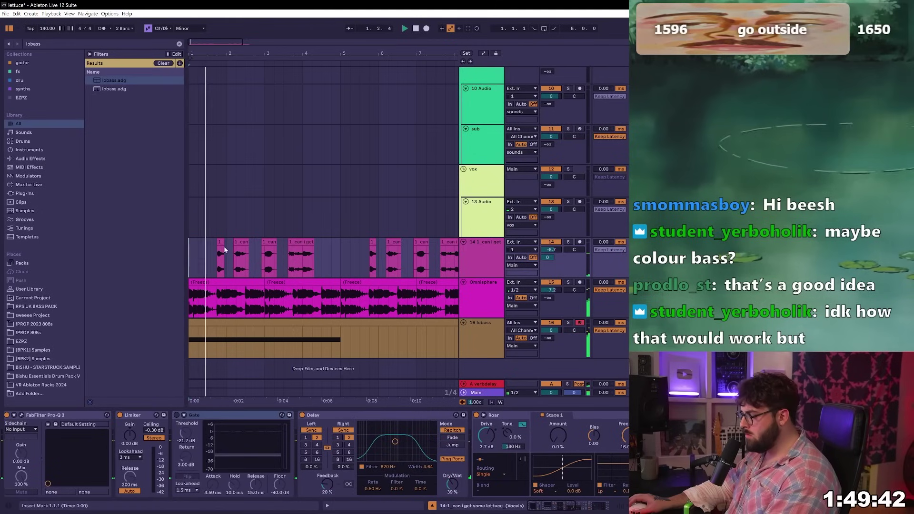
left_click(272, 242)
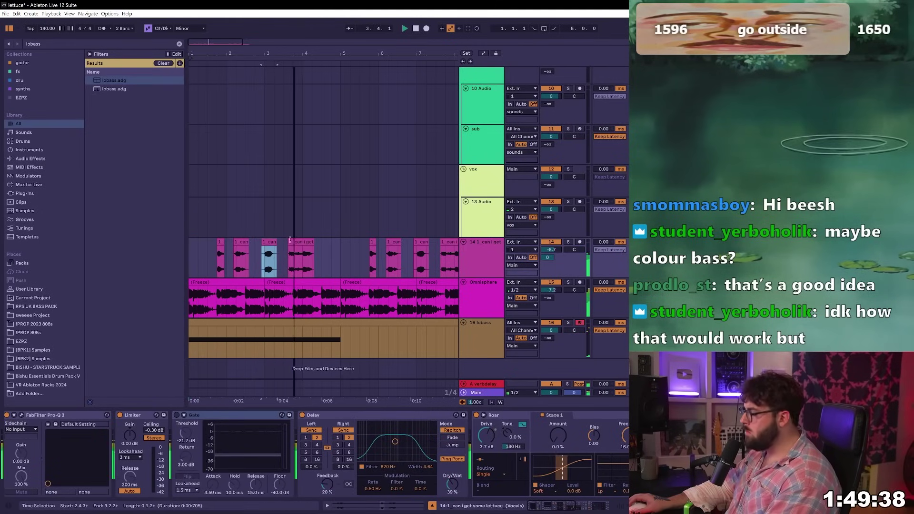
mouse_move(340, 255)
left_mouse_down()
mouse_move(161, 241)
mouse_move(341, 253)
left_mouse_up()
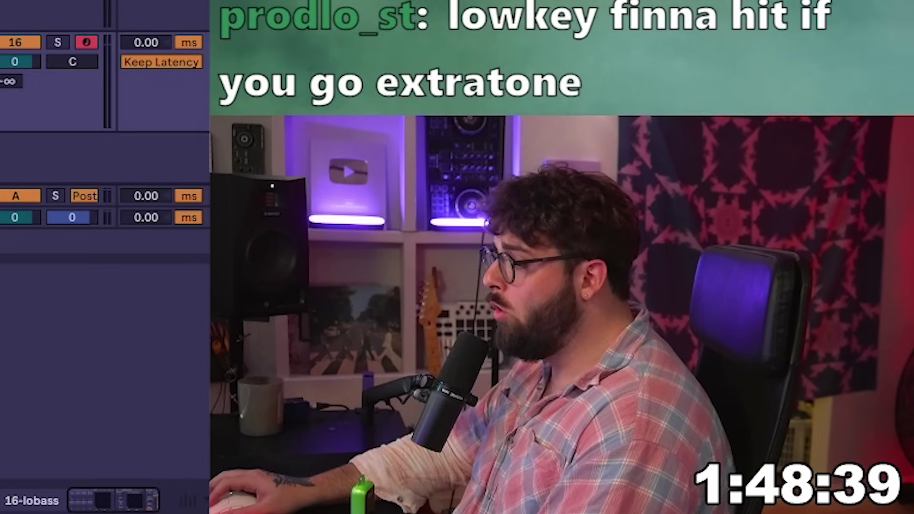
Duplicate the third-bar E0 note of the lobass clip into bar four and raise the copy to F#0
key("Down")
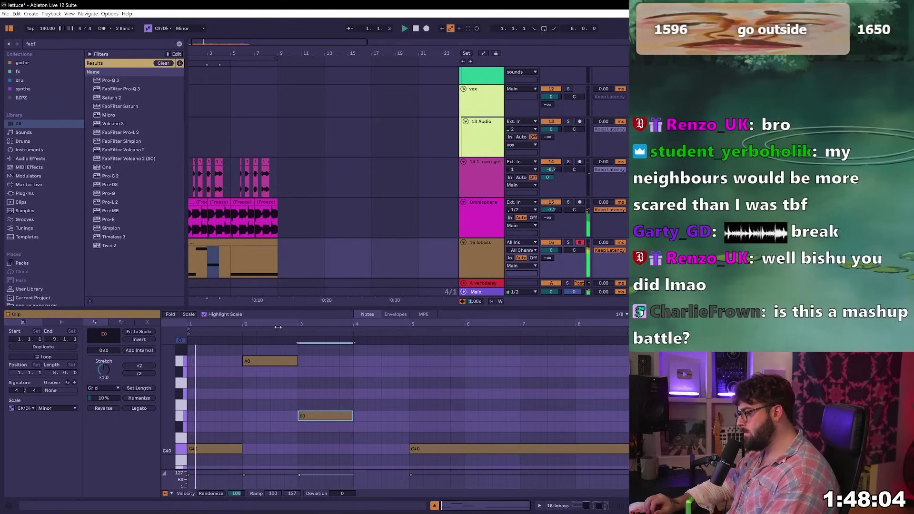
key("ctrl+d")
key("Up")
key("Up")
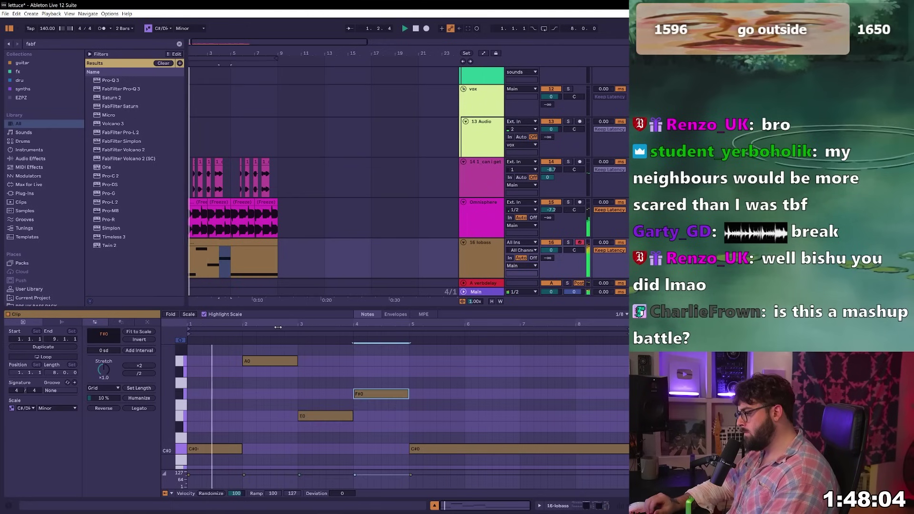
Split the lobass clip at bar 5, duplicate its first four bars over the remainder and consolidate everything into one clip
scroll(242, 241, "down", 1)
left_click(241, 241)
key("ctrl+e")
left_click(195, 215)
key("ctrl+d")
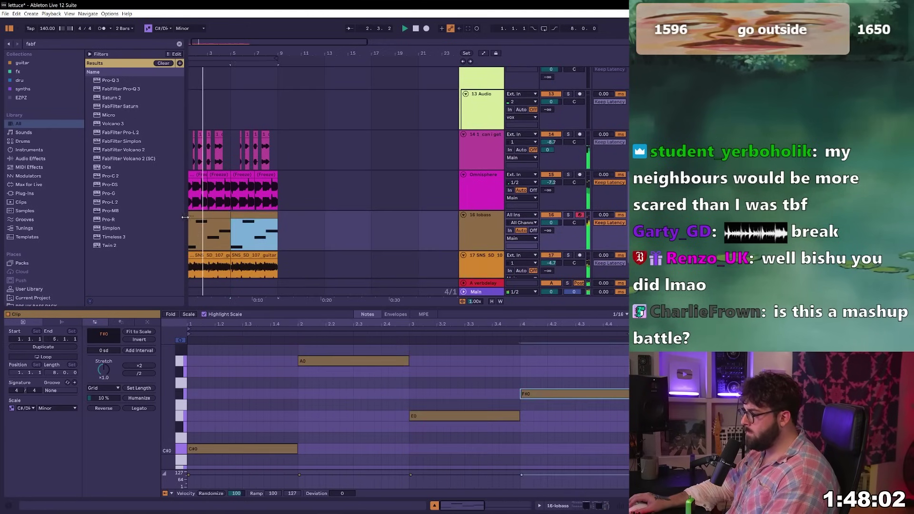
left_click(194, 214, "shift")
key("ctrl+j")
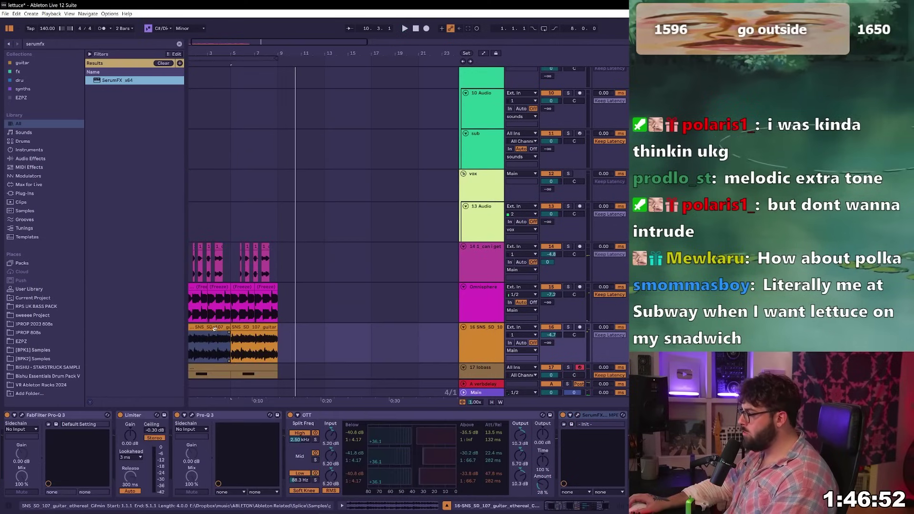
Play the arrangement with the bass line and lower the volume of the ethereal guitar track slightly
left_click(215, 329)
key("space")
scroll(262, 332, "down", 1)
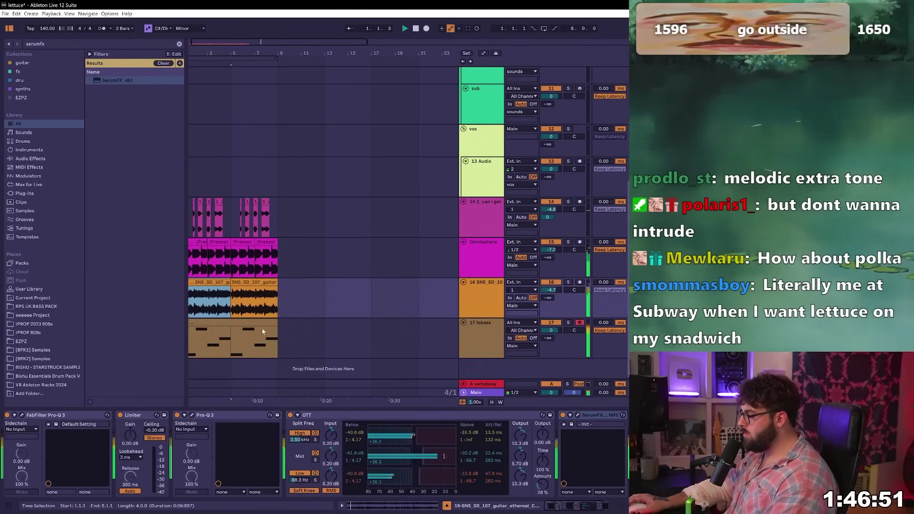
left_click_drag(551, 289, 551, 294)
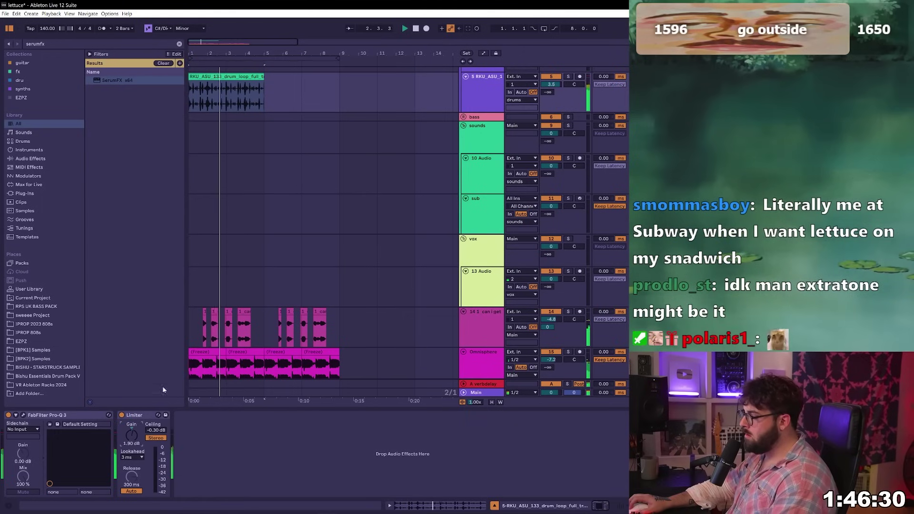
Duplicate the RKU_ASU_133 drum loop to fill eight bars and search the browser for "fabf"
left_click(230, 75)
key("ctrl+d")
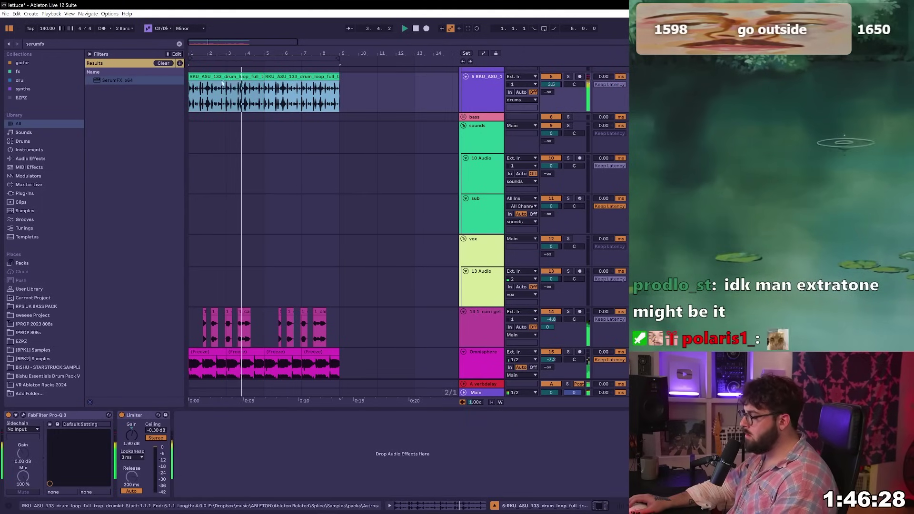
key("ctrl+f")
type("fabf")
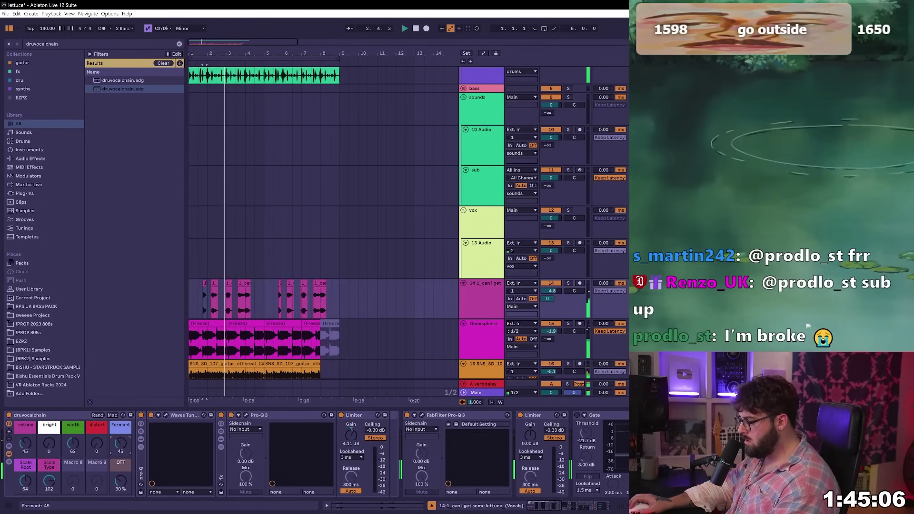
Set the volume of the "can i get some lettuce" vocal track to 0.7 dB
left_click_drag(551, 291, 552, 296)
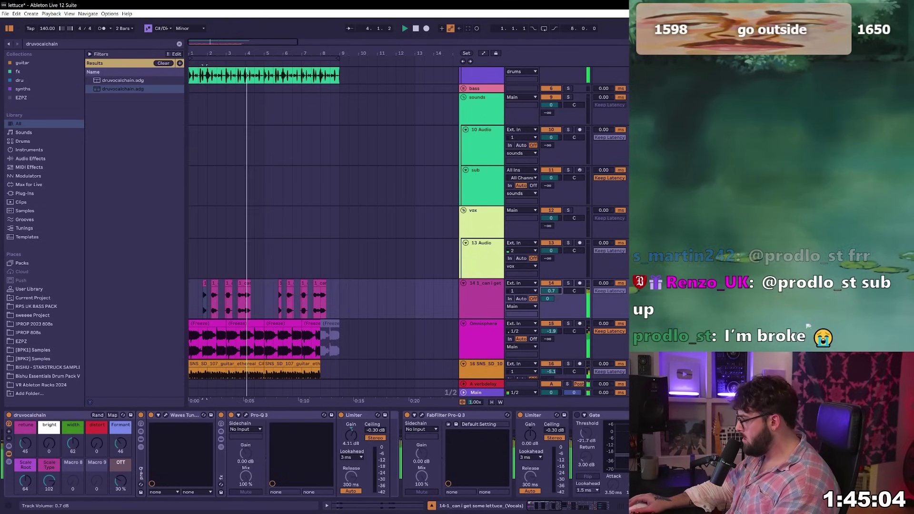
scroll(553, 293, "down", 4)
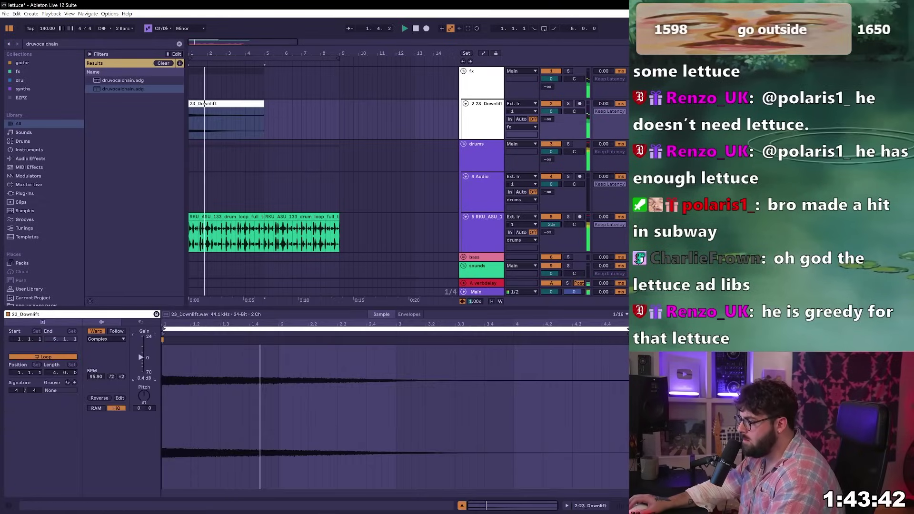
Turn off warping on the 23_Downlift clip and extend the clip to bar 9
left_click(97, 331)
key("shift+Tab")
left_click_drag(265, 124, 339, 123)
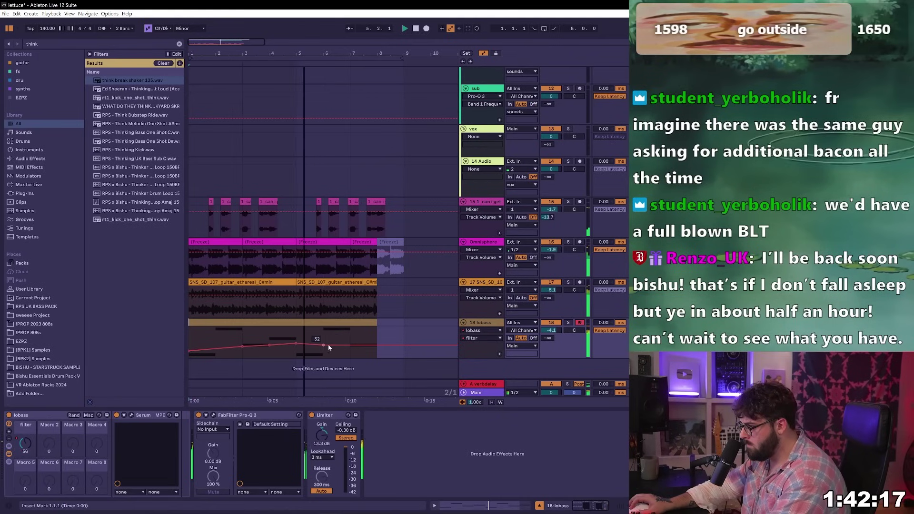
Raise the lobass track's filter automation slightly around bar 7
left_click_drag(353, 345, 353, 339)
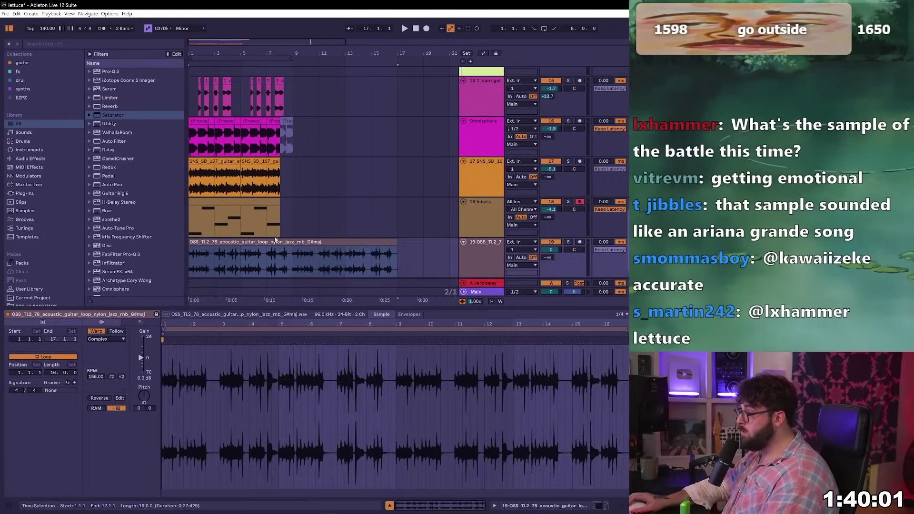
Split the nylon acoustic guitar loop at bar 9 and select its second half
left_click(264, 249)
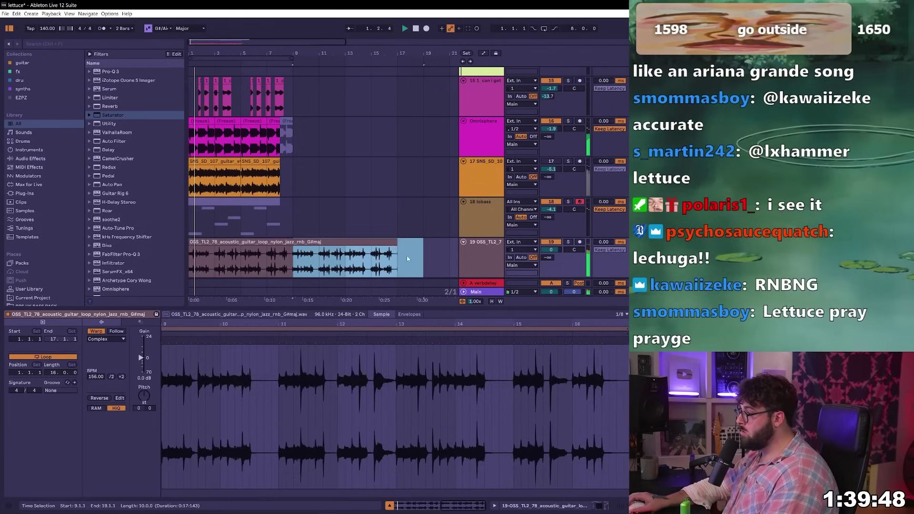
key("ctrl+e")
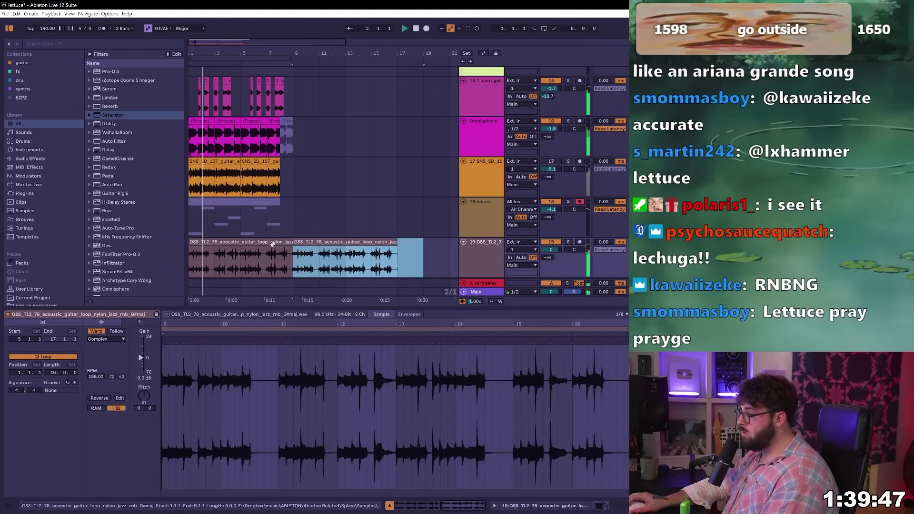
left_click(271, 244)
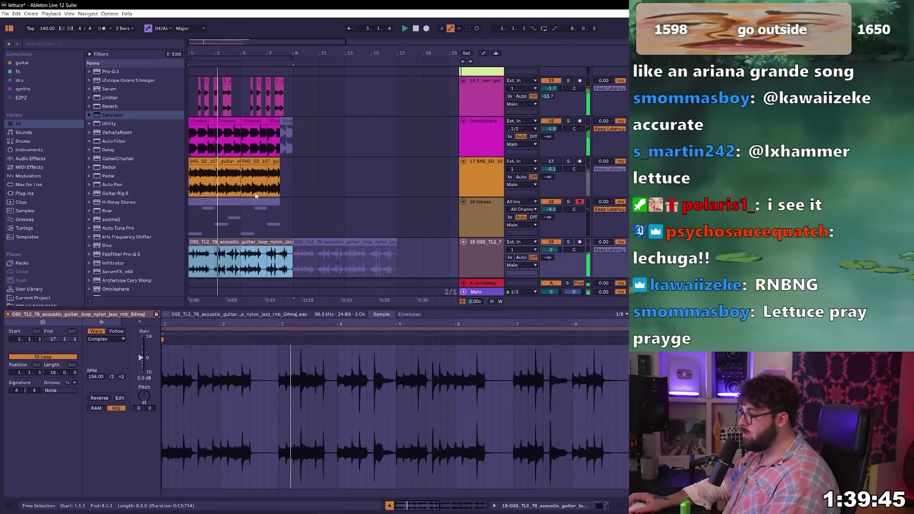
scroll(262, 181, "up", 5)
left_click(286, 244)
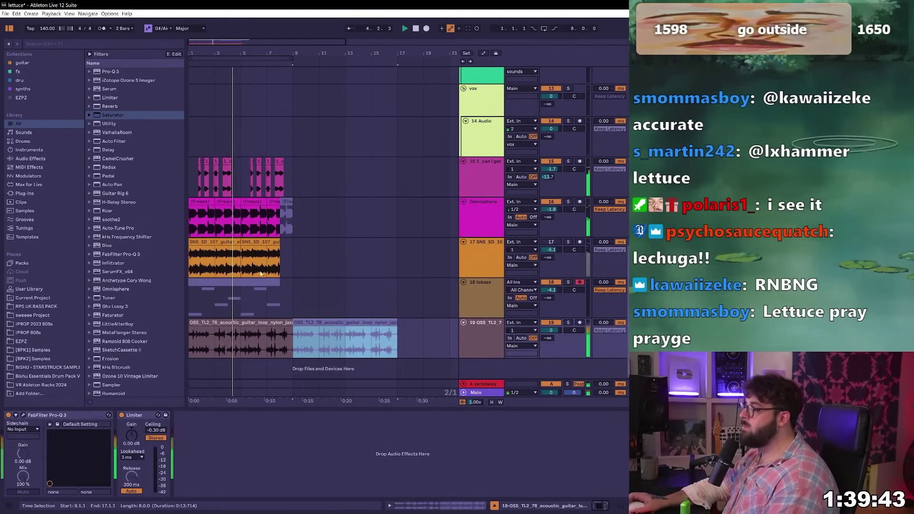
scroll(324, 228, "up", 3)
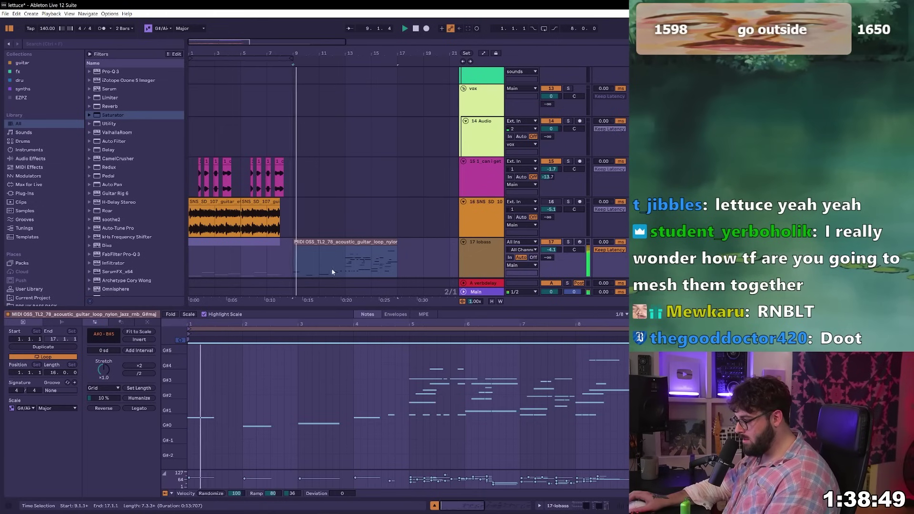
key("shift+Tab")
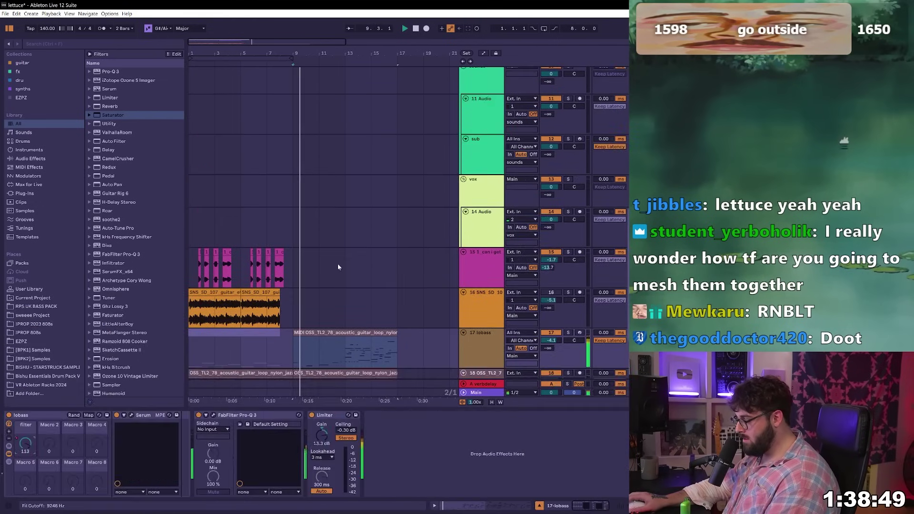
Duplicate the first four bars of the lobass MIDI clip over bars 13 to 17 and consolidate both parts into one clip
scroll(337, 268, "down", 2)
double_click(314, 271)
scroll(302, 421, "up", 5)
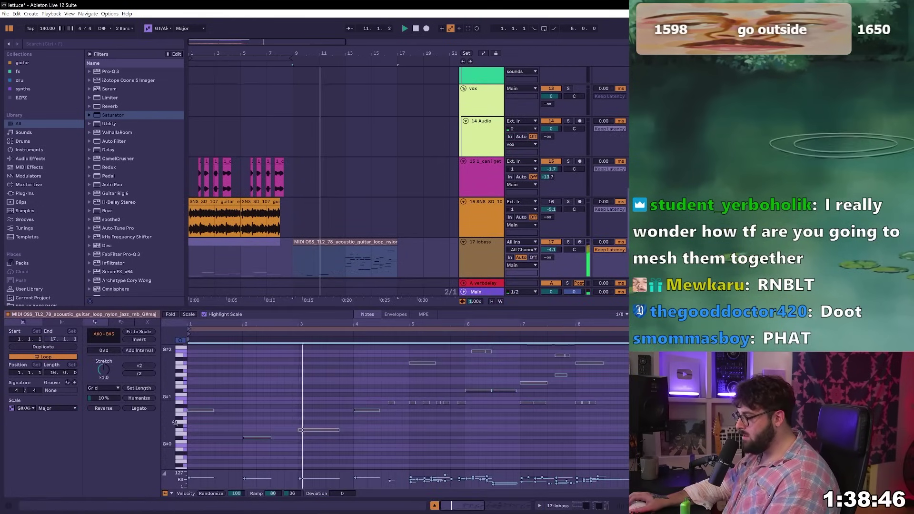
left_click(301, 422)
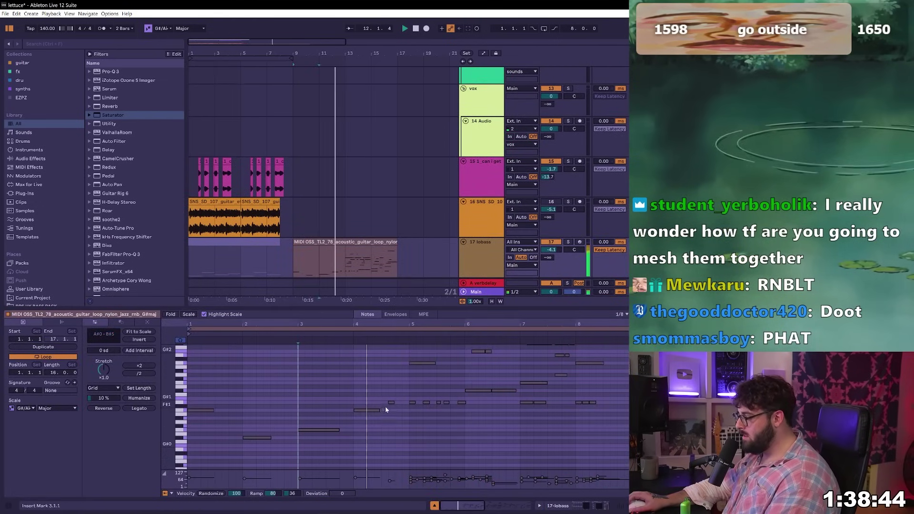
left_click_drag(346, 260, 292, 258)
key("ctrl+d")
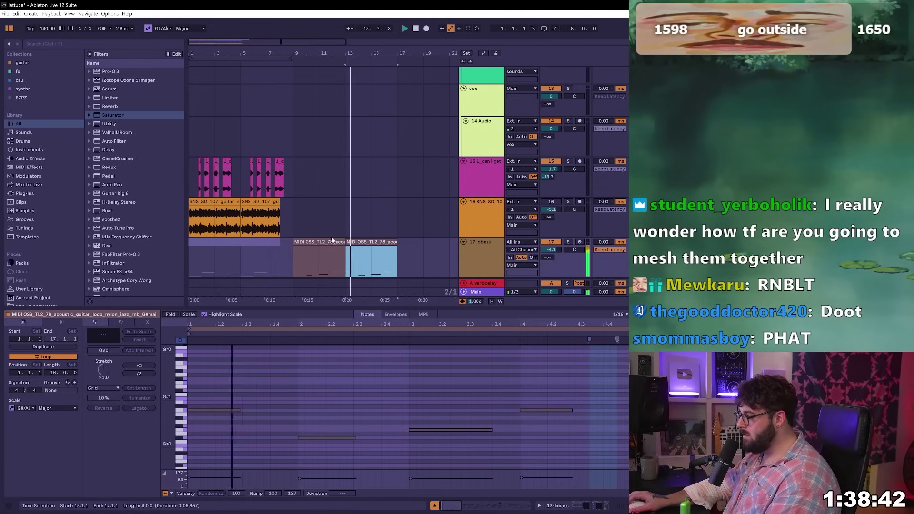
left_click(331, 242, "shift")
key("ctrl+j")
key("shift+Tab")
right_click(25, 443)
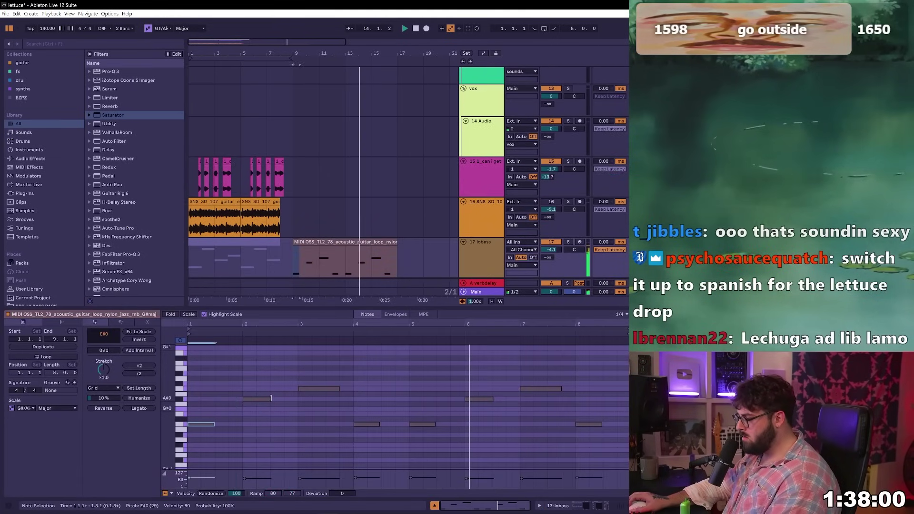
Shorten the long notes in the lobass MIDI clip to two beats each
left_click(271, 399)
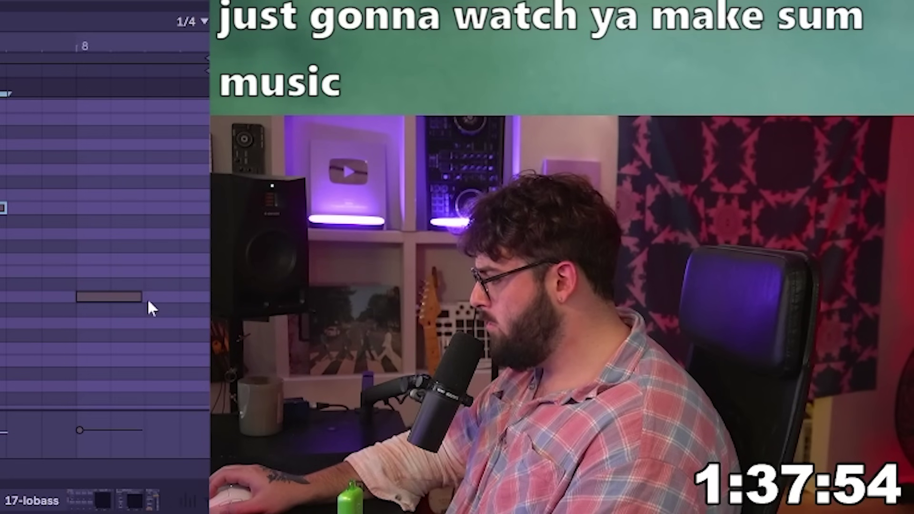
left_click_drag(141, 297, 145, 298)
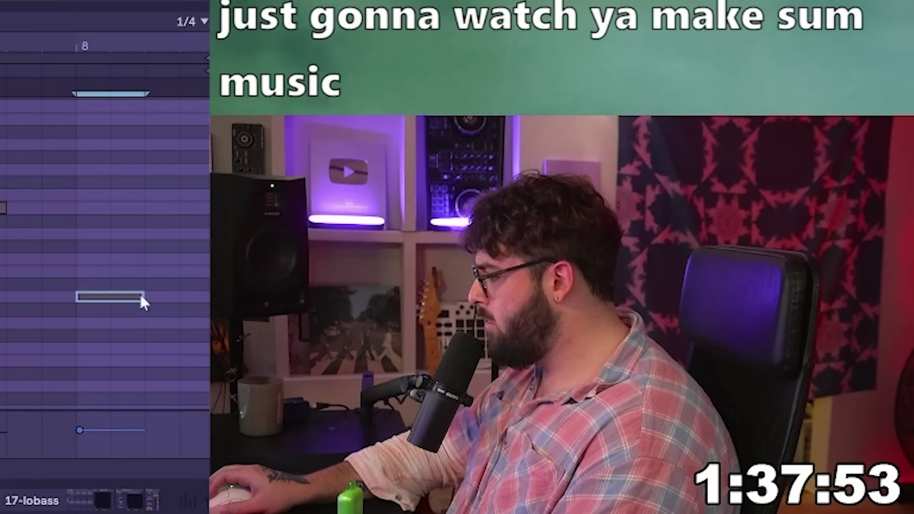
key("shift+Tab")
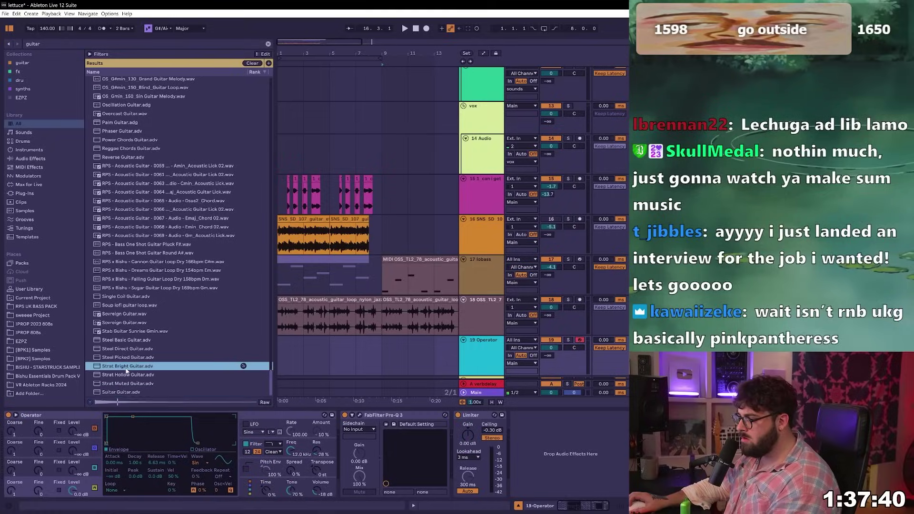
Load the Steel Basic Guitar preset onto the Operator track and open that track's MIDI clip at bar 9
left_click(128, 349)
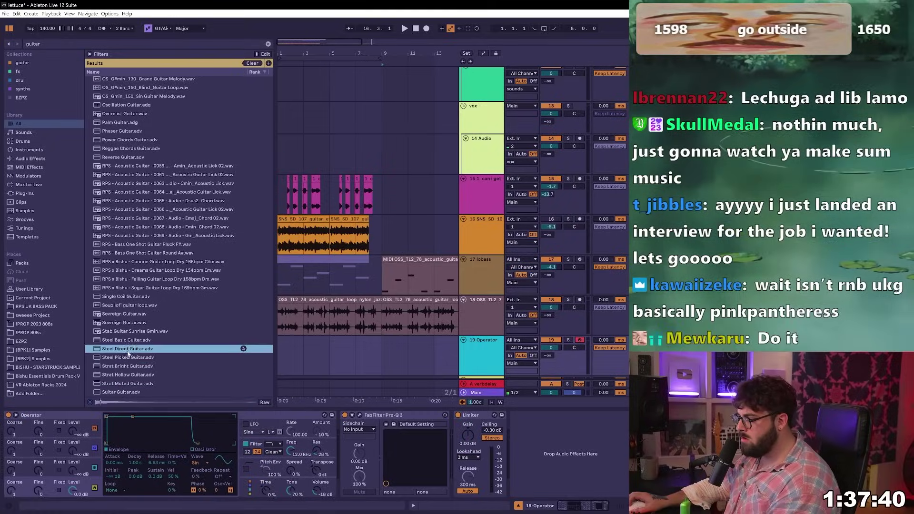
left_click(128, 340)
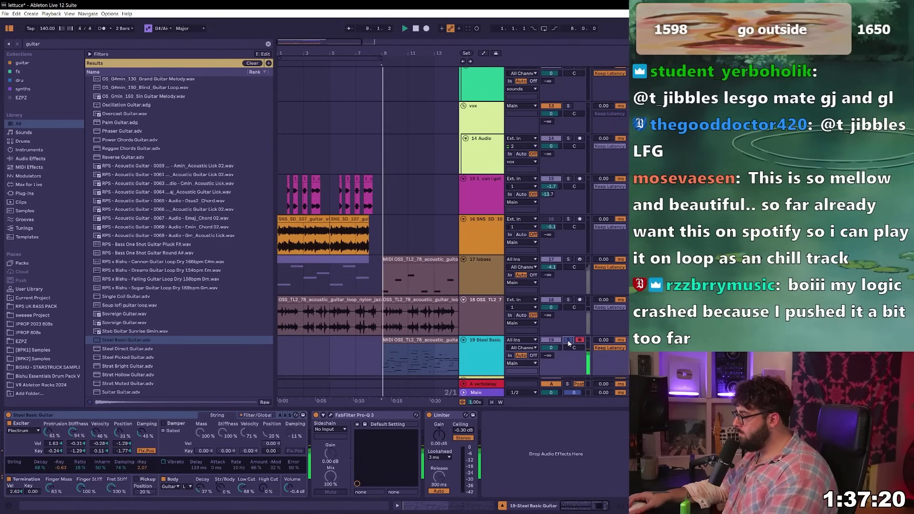
double_click(447, 352)
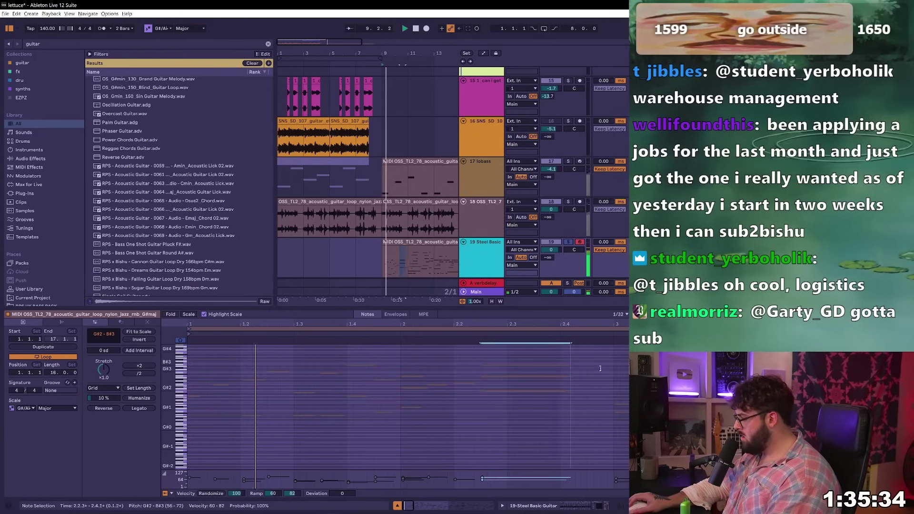
left_click(405, 259)
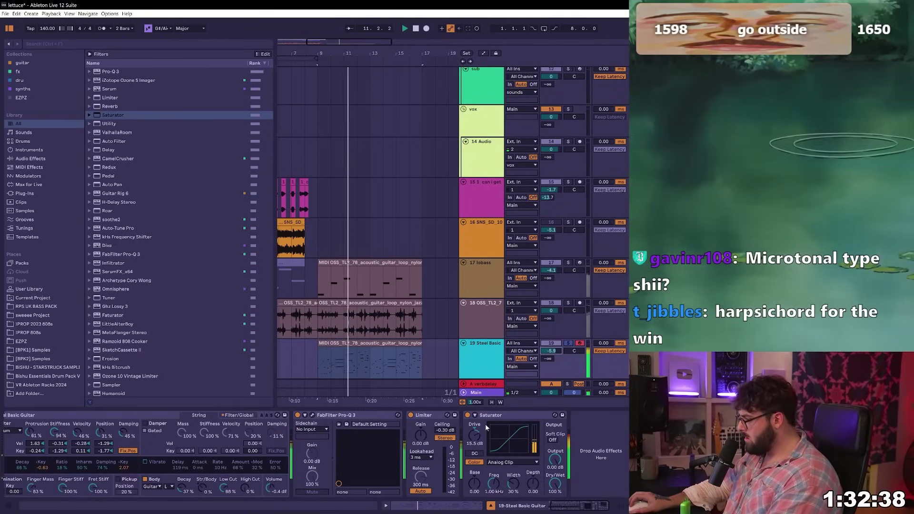
Duplicate the first four bars of the Steel Basic Guitar clip over bars 13 to 17 and open the consolidated clip's notes
left_click(349, 343)
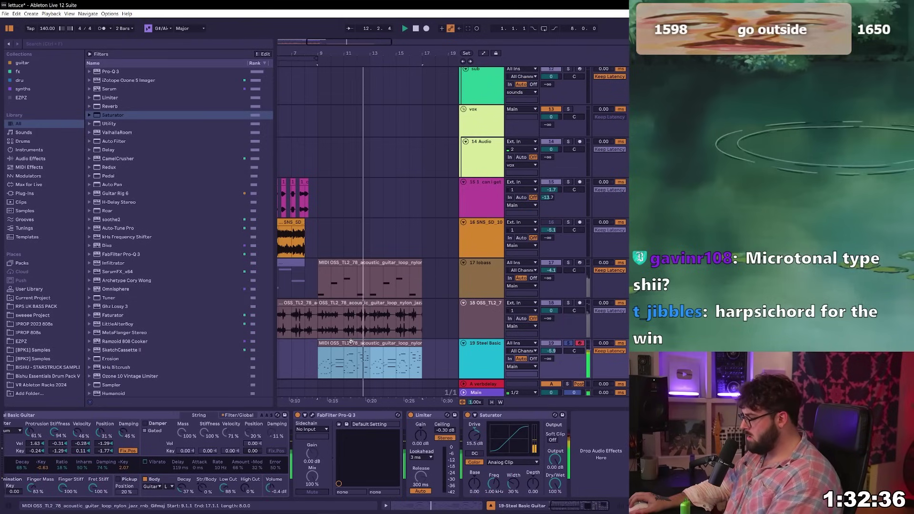
key("ctrl+1")
left_click_drag(369, 361, 321, 357)
key("ctrl+d")
left_click(342, 342, "shift")
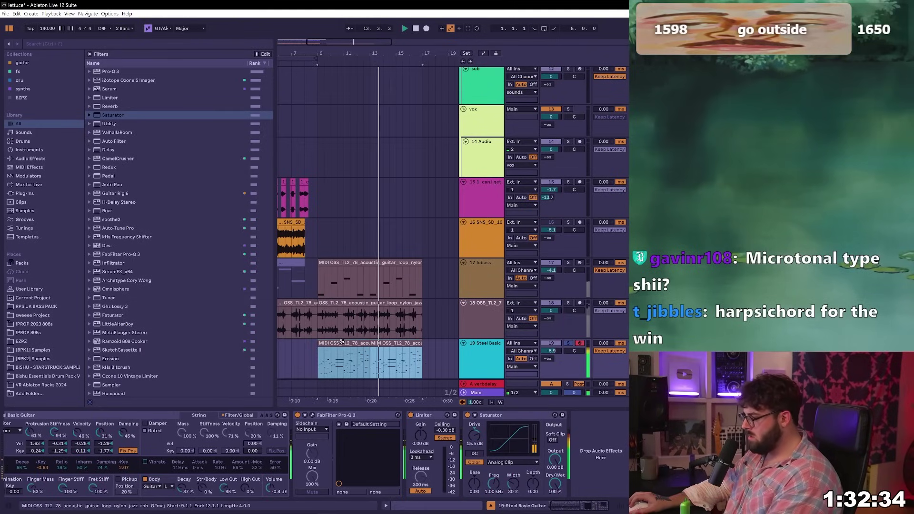
key("shift+Tab")
left_click_drag(190, 325, 191, 347)
scroll(345, 171, "up", 3)
scroll(345, 171, "up", 1)
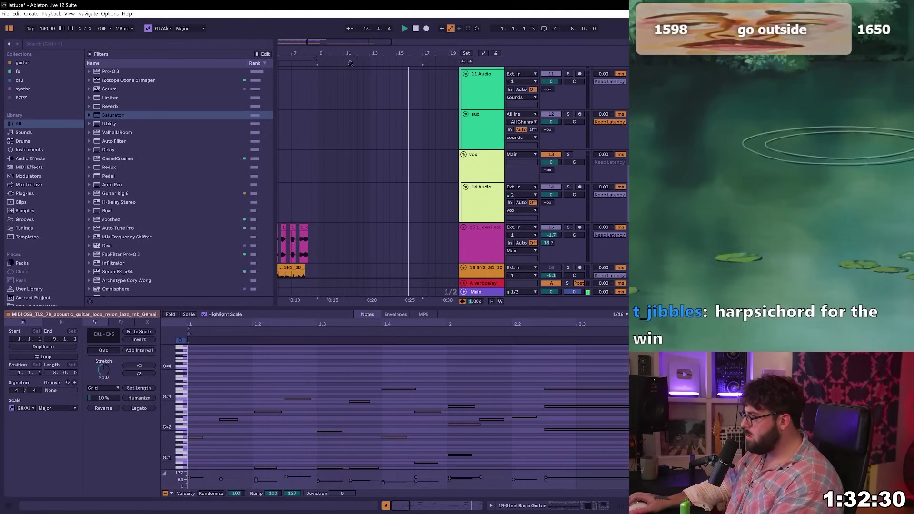
Fill bars 9 to 17 with the RKU_ASU_133 drum loop and open the warp mode choices for both clips
left_click_drag(348, 55, 336, 42)
key("shift+Tab")
scroll(331, 155, "up", 5)
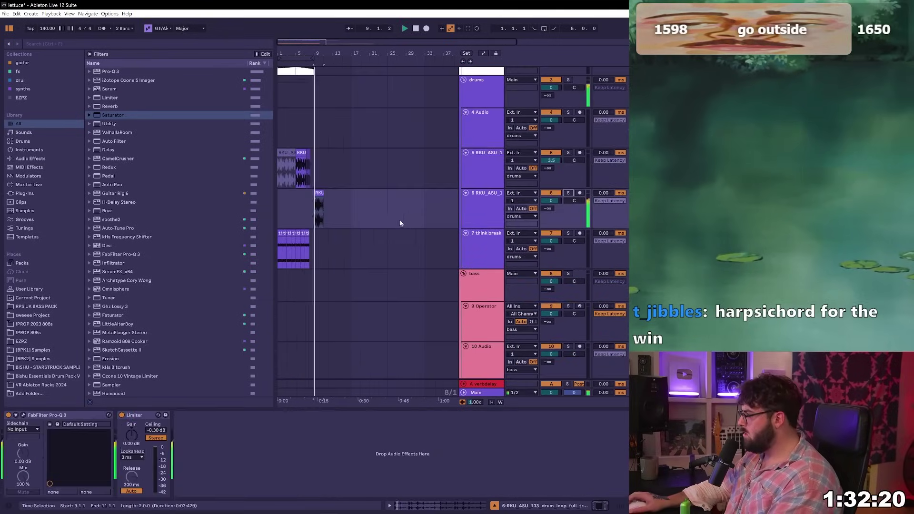
scroll(400, 220, "down", 2)
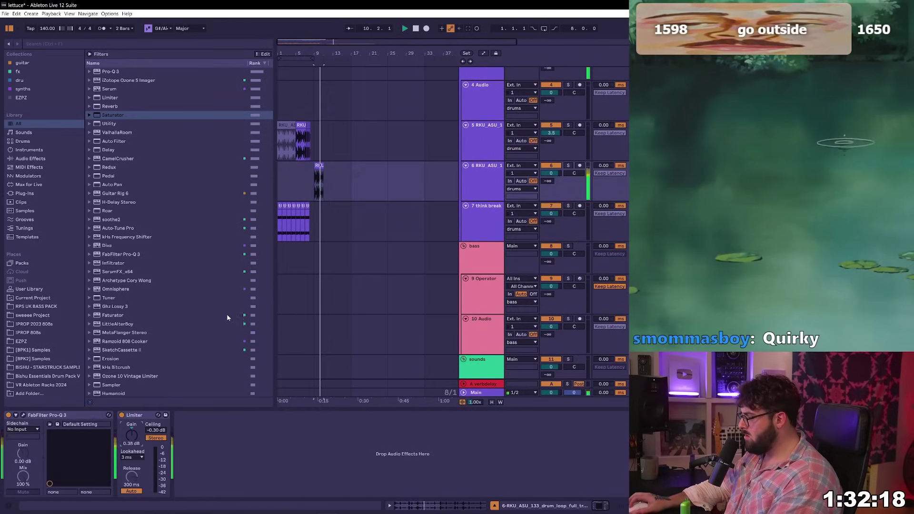
key("shift+Tab")
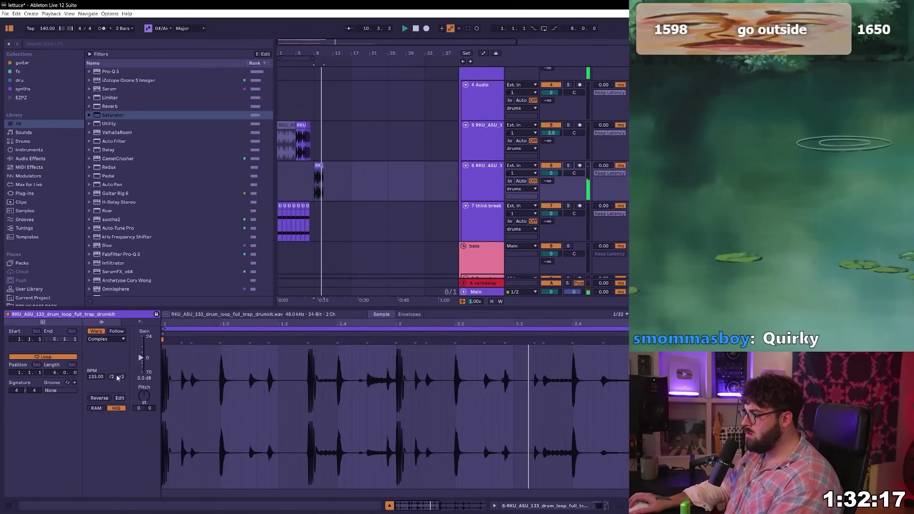
key("ctrl+1")
left_click_drag(323, 166, 332, 166)
key("ctrl+d")
left_click(326, 166, "shift")
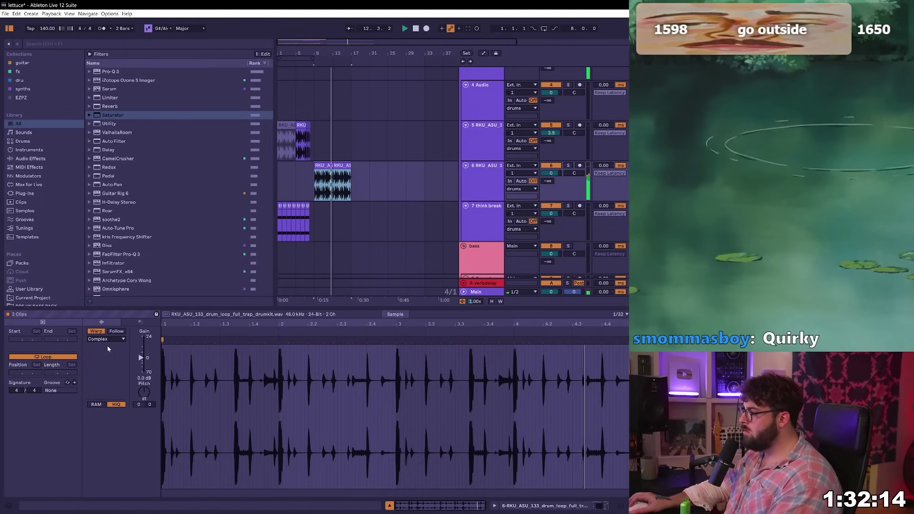
left_click(107, 339)
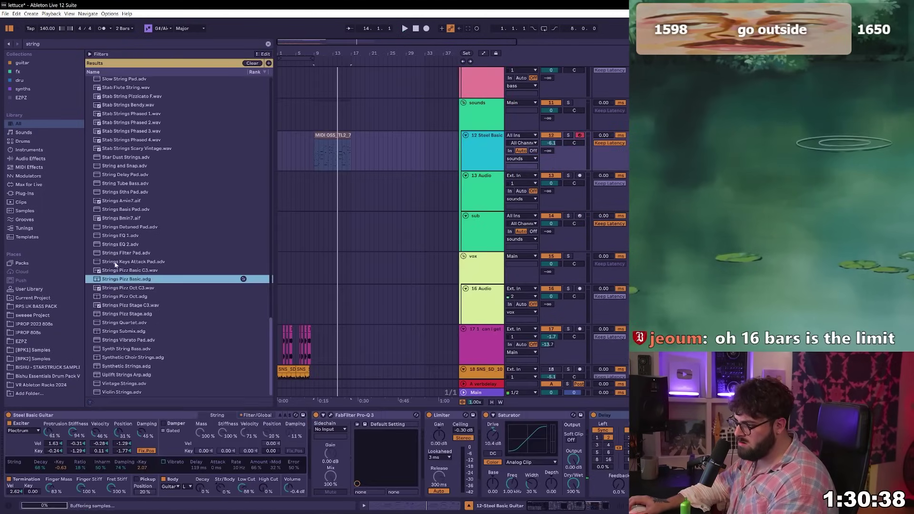
Audition string presets, replace Steel Basic Guitar with Strings Pizz Basic.adg, and set that track's volume to -3.0 dB
left_click(115, 262)
key("Up")
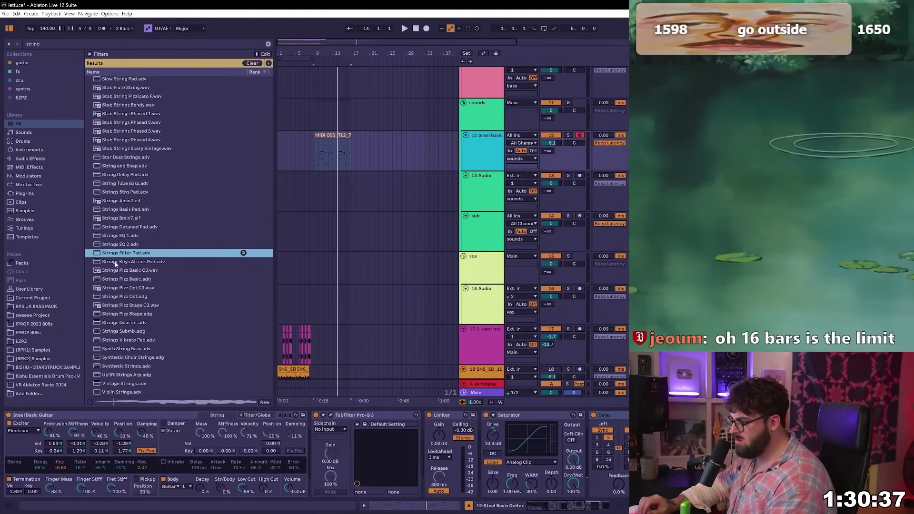
key("Up")
key("Up")
key("Up")
key("Up")
key("Up")
left_click(118, 262)
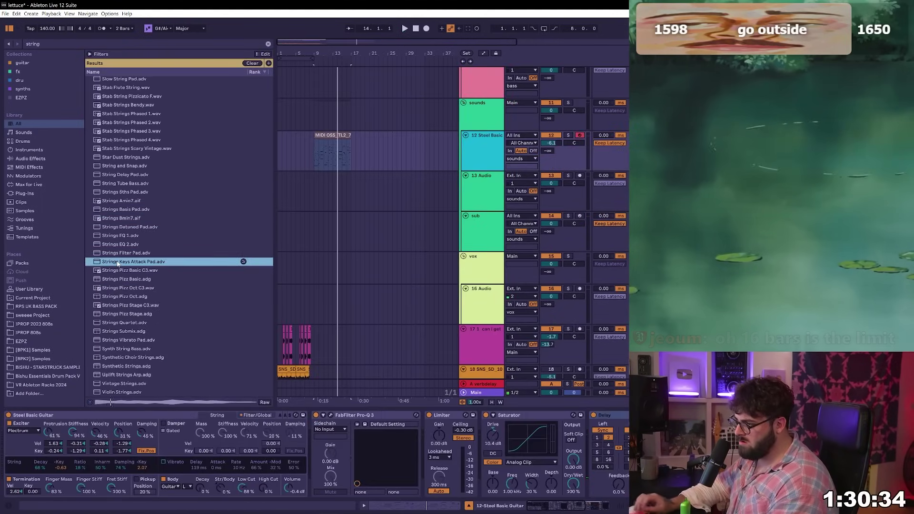
key("Down")
key("Down")
key("Up")
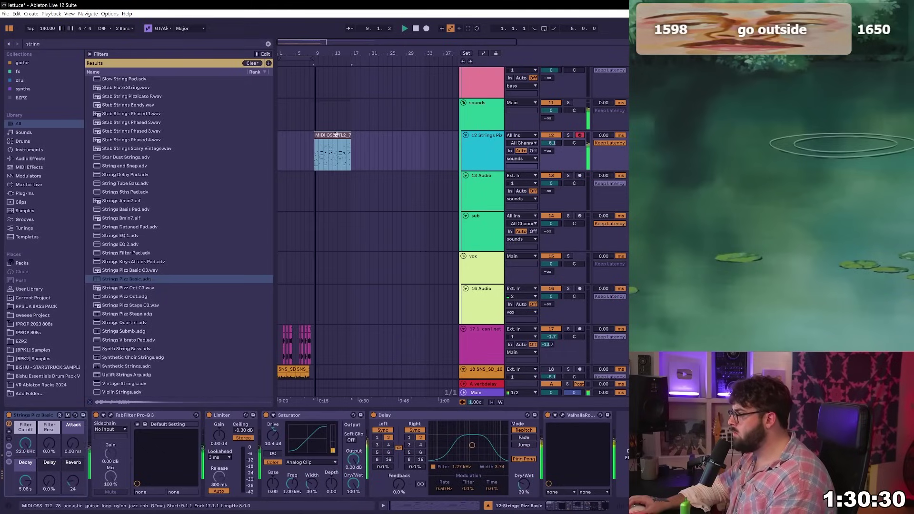
left_click_drag(551, 143, 551, 138)
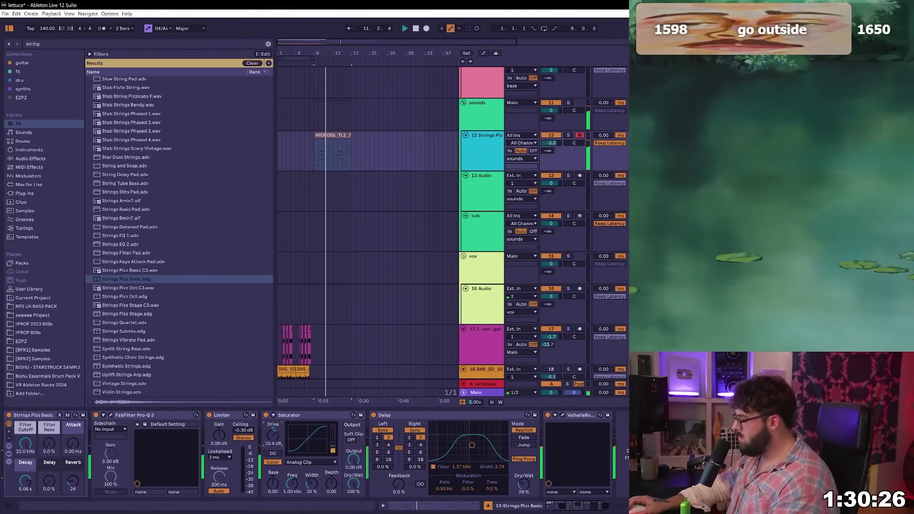
left_click(286, 188)
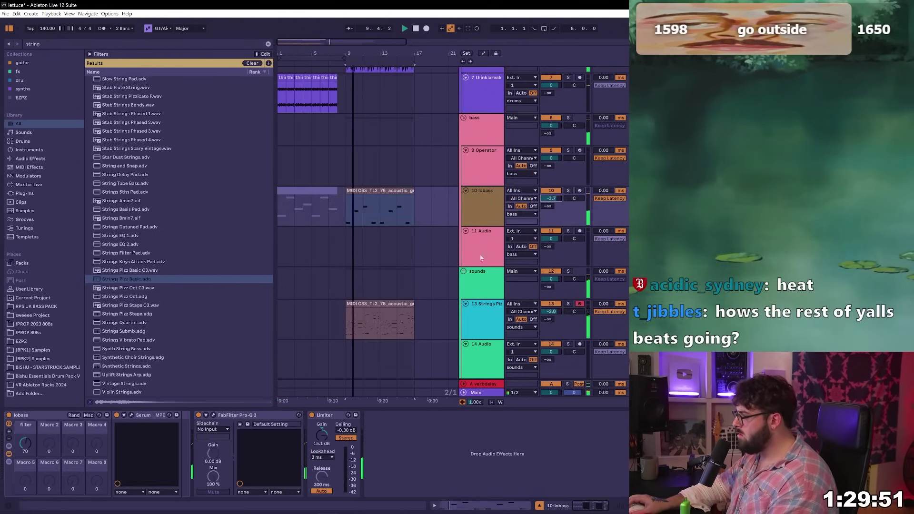
Check the Serum settings of the lobass instrument and open the lobass MIDI clip at bar 9
left_click(132, 415)
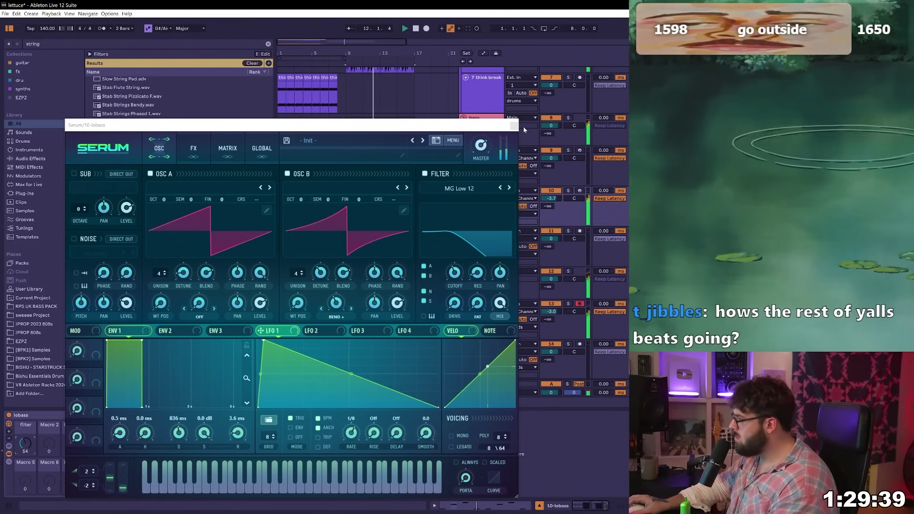
left_click(514, 125)
double_click(366, 191)
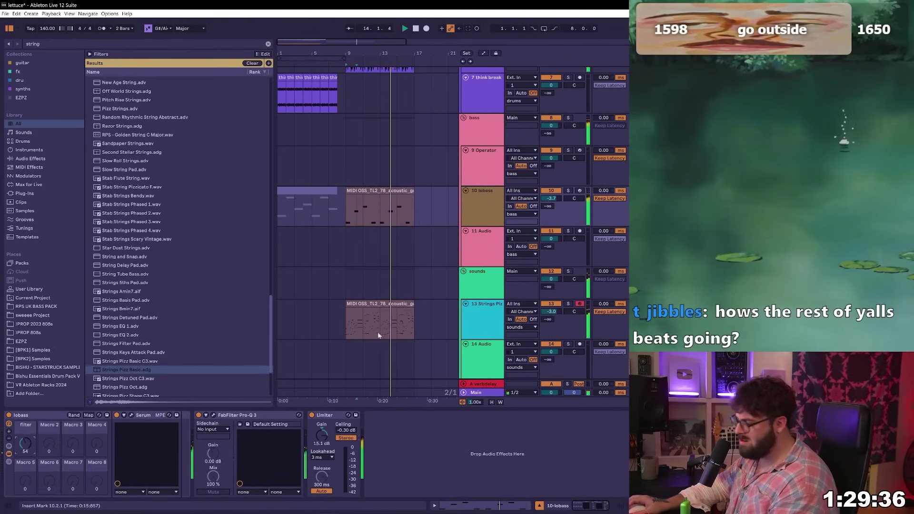
Duplicate the selected part of the drum loop three times along its track
scroll(345, 150, "up", 3)
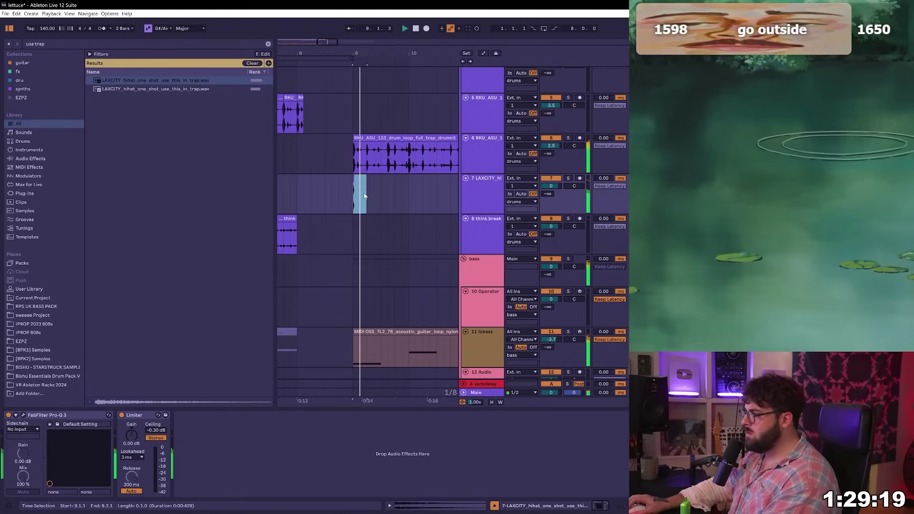
key("ctrl+d")
key("ctrl+d")
key("ctrl+d")
key("ctrl+d")
key("ctrl+d")
key("ctrl+d")
key("ctrl+d")
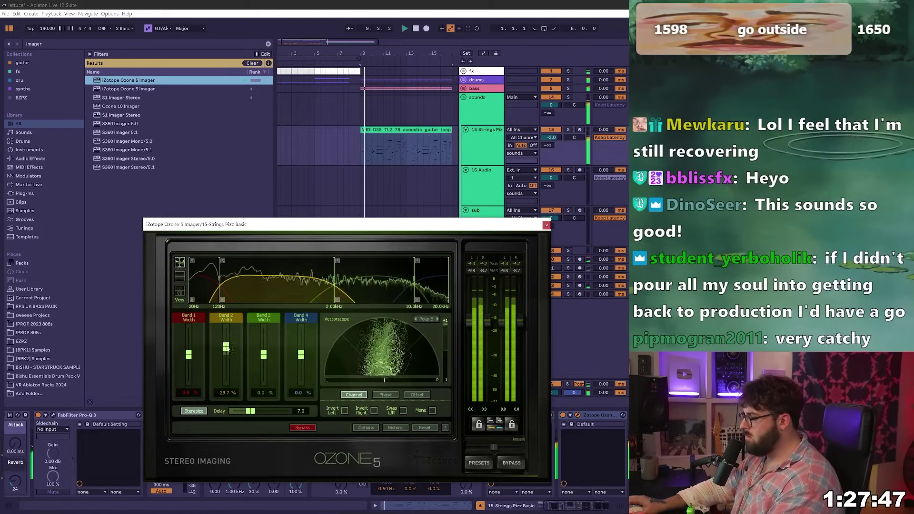
In the strings track's Ozone 5 Imager, set Band 3 width to 34.4%, Band 4 to 39.1% and the stereoize delay to 4.0
left_click_drag(264, 355, 301, 345)
double_click(304, 412)
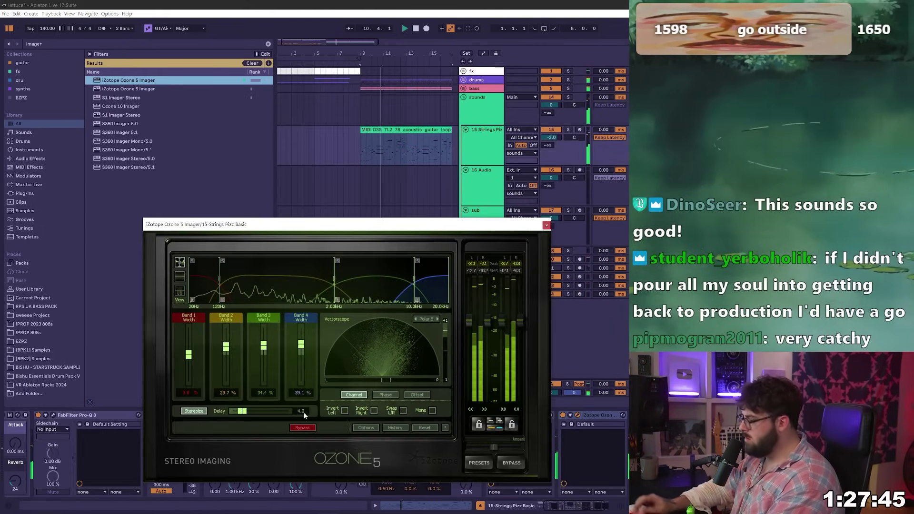
left_click(547, 225)
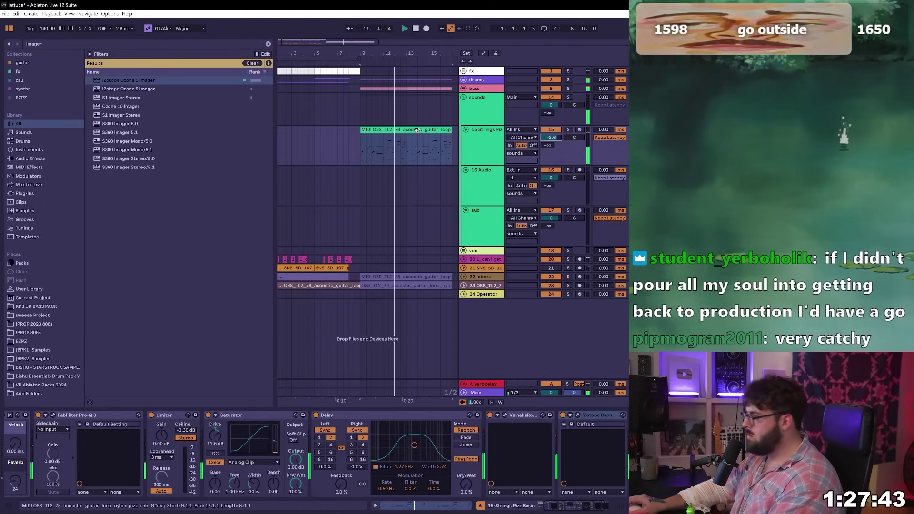
Open the MIDI clip on the Strings Pizz Basic track
double_click(387, 130)
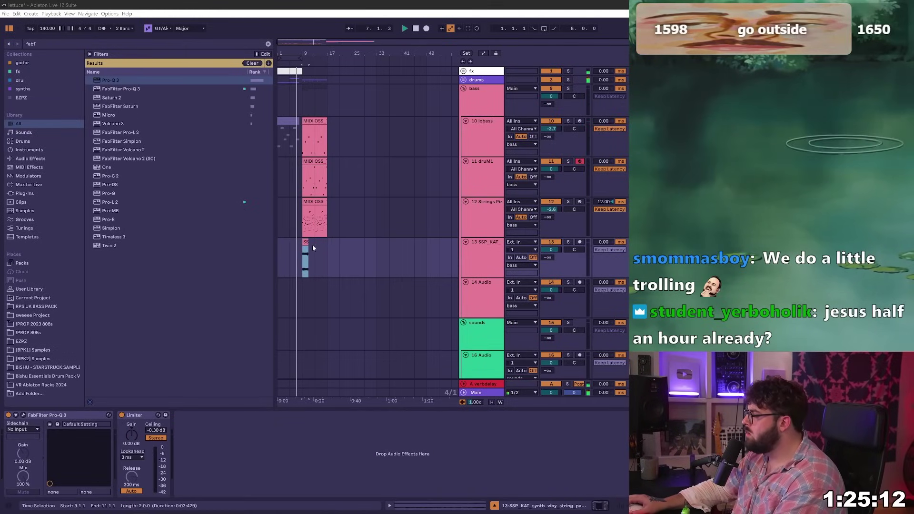
Play the SSP_KAT hits from bar 9 and set that track's volume to -2.2 dB
left_click(306, 242)
key("space")
key("space")
left_click_drag(551, 249, 551, 251)
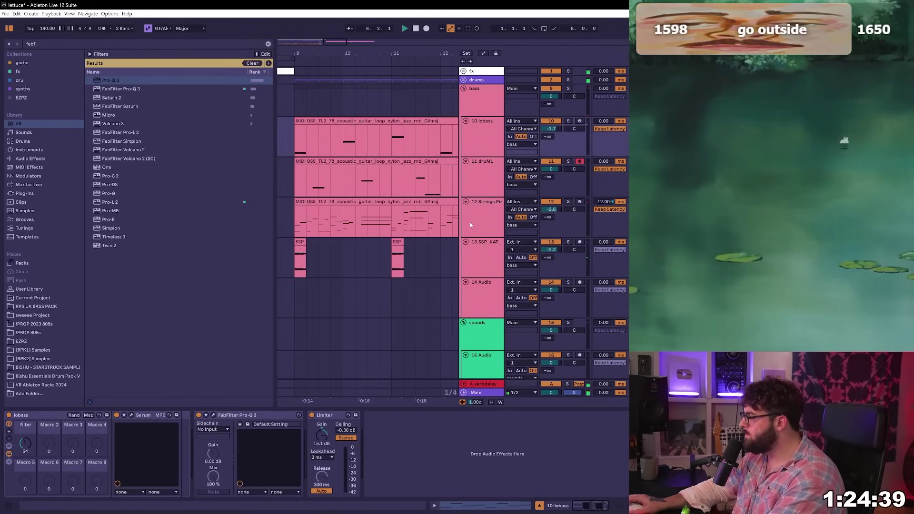
Place the SSP_SEN string ensemble sample around bar 10 on its own track beneath the Strings Pizz Basic track
left_click(471, 226)
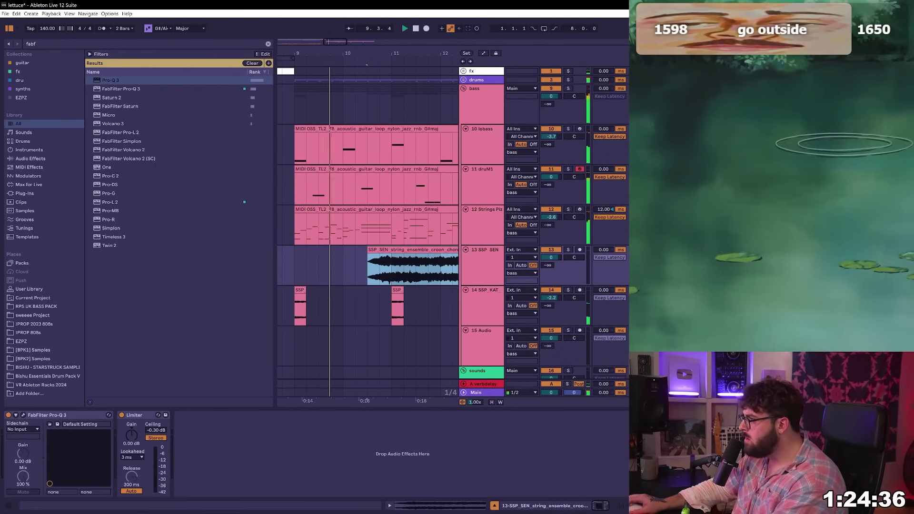
left_click_drag(388, 253, 357, 257)
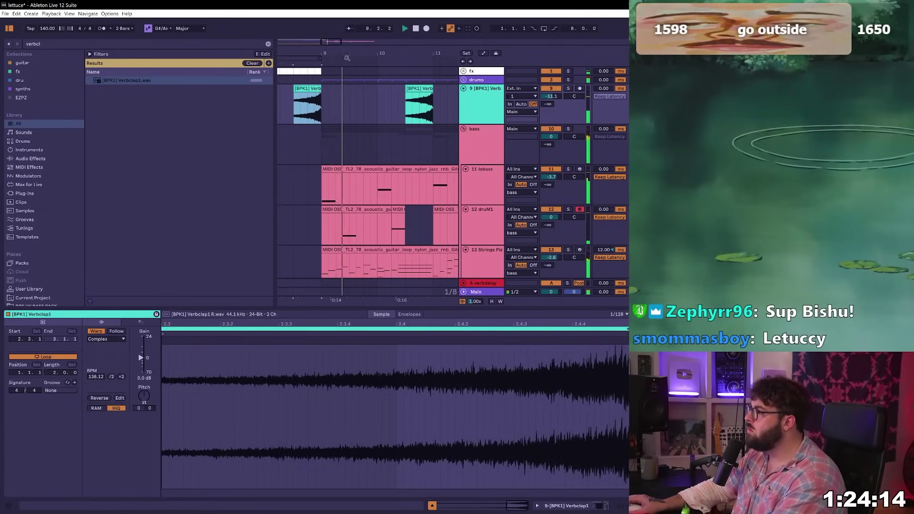
Expand the drums group and check the drum loop and hi-hat tracks from bar 9 onward
left_click_drag(347, 57, 347, 46)
left_click(464, 80)
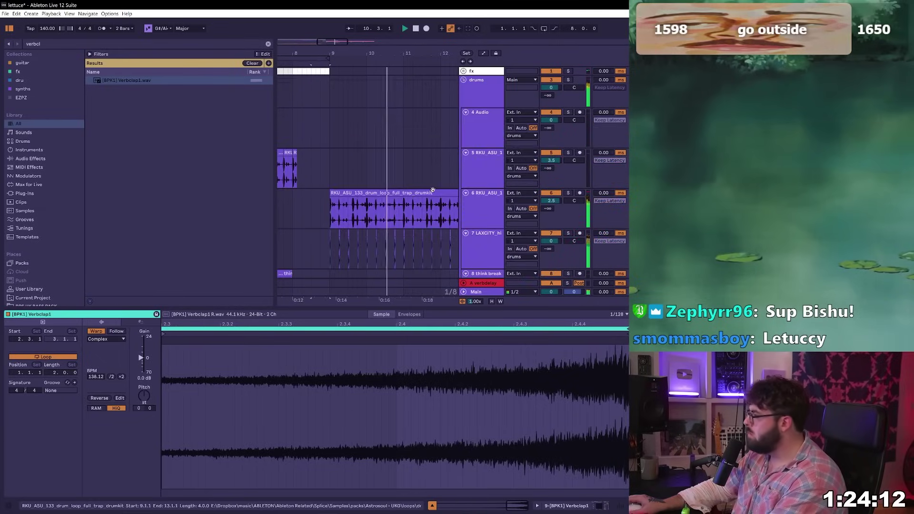
scroll(431, 199, "down", 5)
left_click(393, 250)
scroll(393, 250, "down", 4)
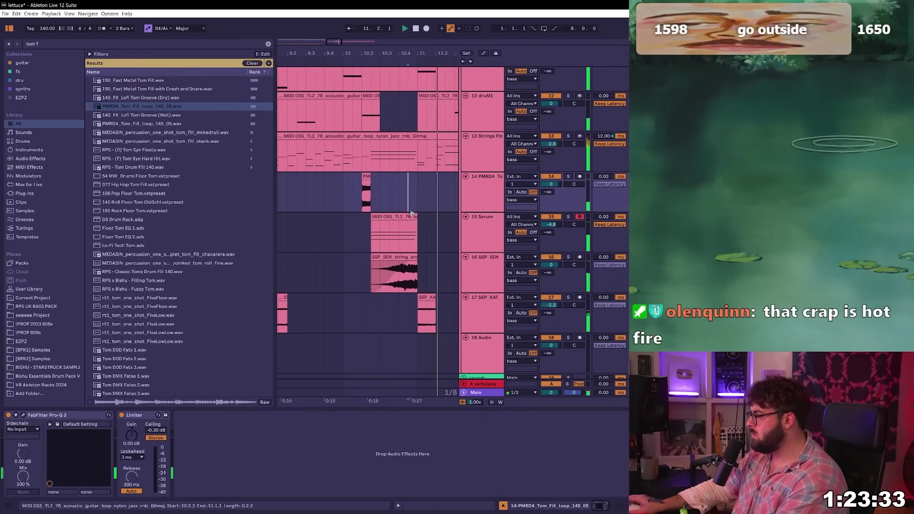
Select the Serum clip and the string ensemble clip beneath it in bar 10
left_click(410, 216)
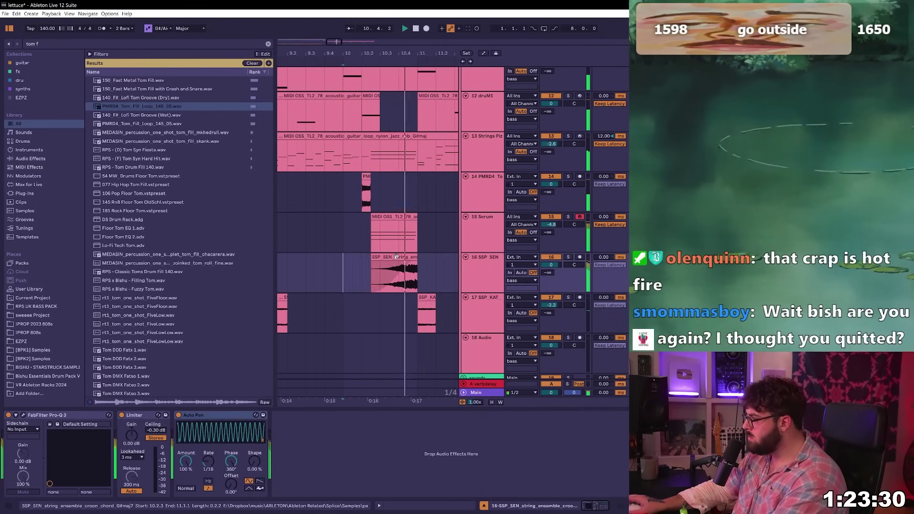
left_click(392, 261)
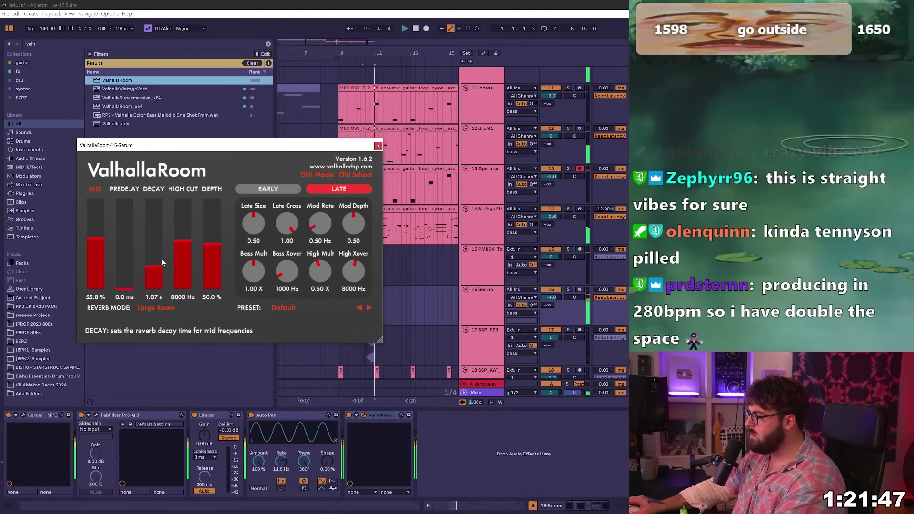
Shorten the ValhallaRoom decay on the Serum track, close the plug-in, and bring its settings back up
left_click_drag(161, 259, 162, 270)
left_click(378, 145)
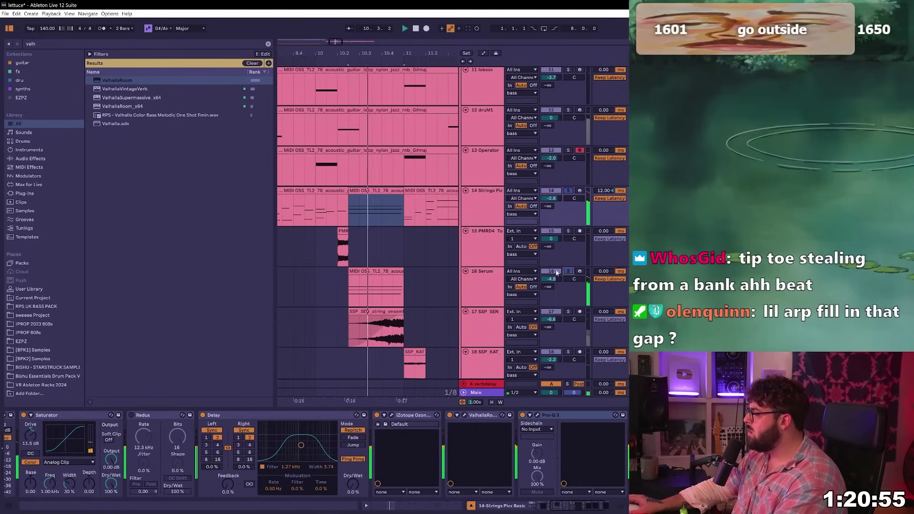
left_click(377, 273)
left_click(364, 415)
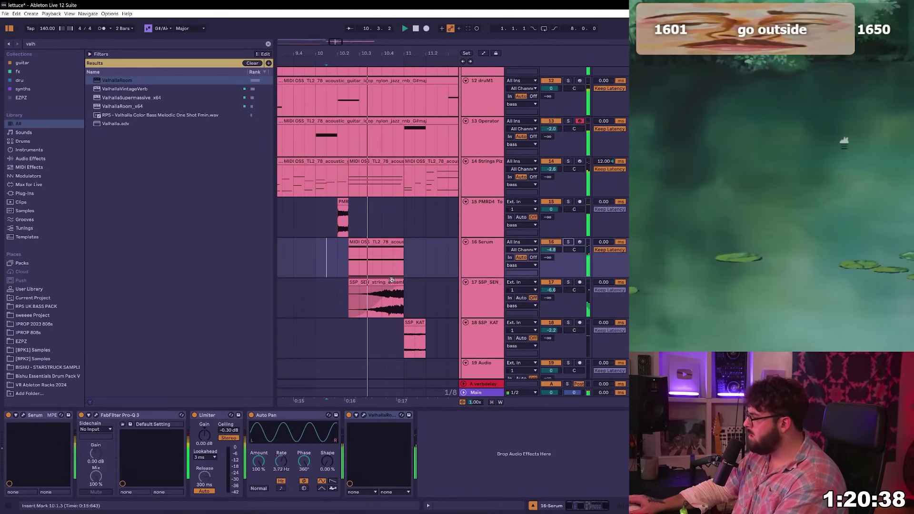
Check the string ensemble clip's fade in bar 10 and review the surrounding bass group tracks
left_click(384, 303)
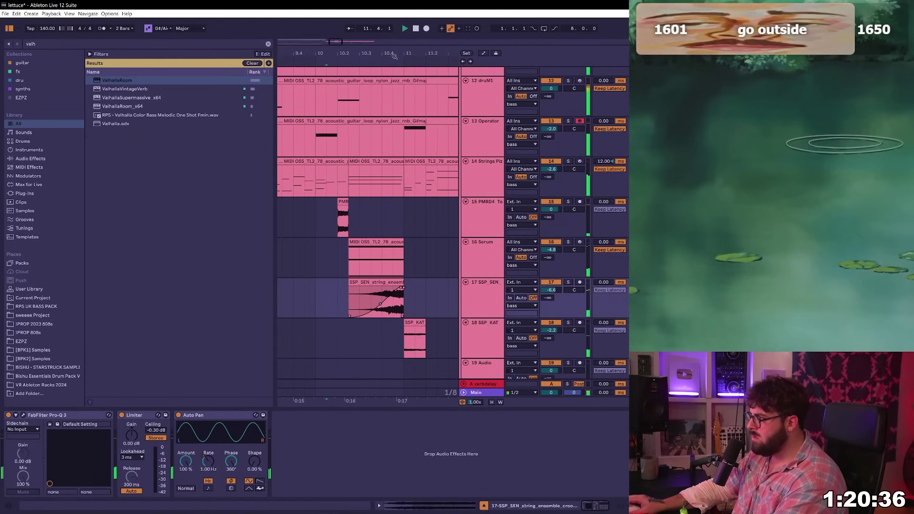
left_click_drag(386, 61, 386, 58)
scroll(300, 179, "up", 3)
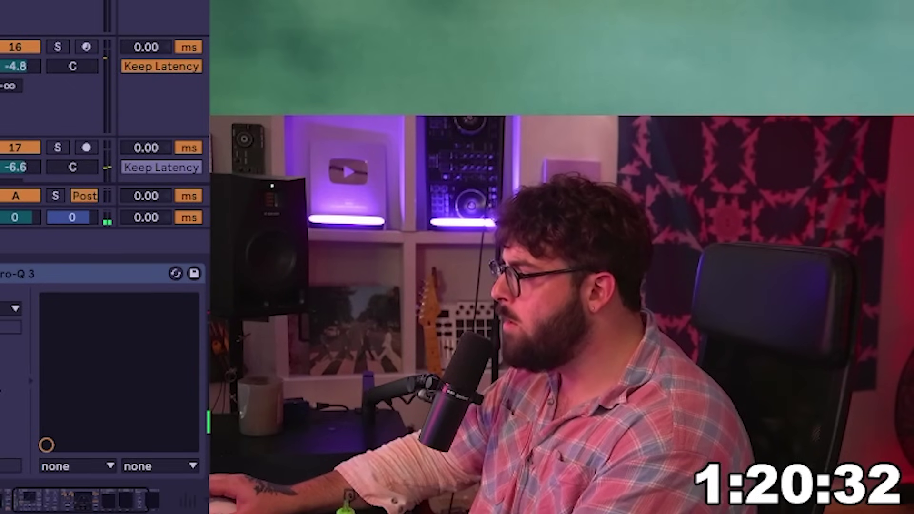
left_click(52, 17)
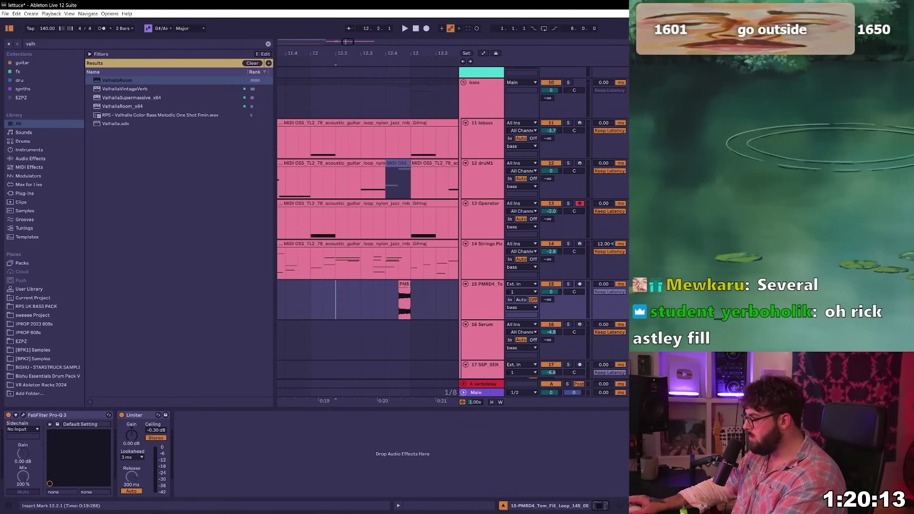
Replace the tom fill just before bar 13 with the NW_NORE tom sample and cut off its tail past bar 13
left_click(405, 284)
key("Delete")
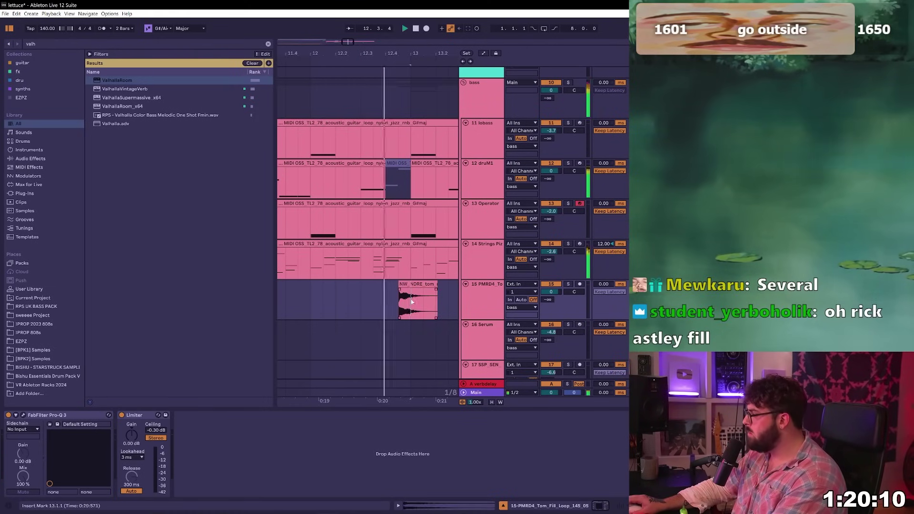
left_click_drag(412, 296, 448, 295)
key("Delete")
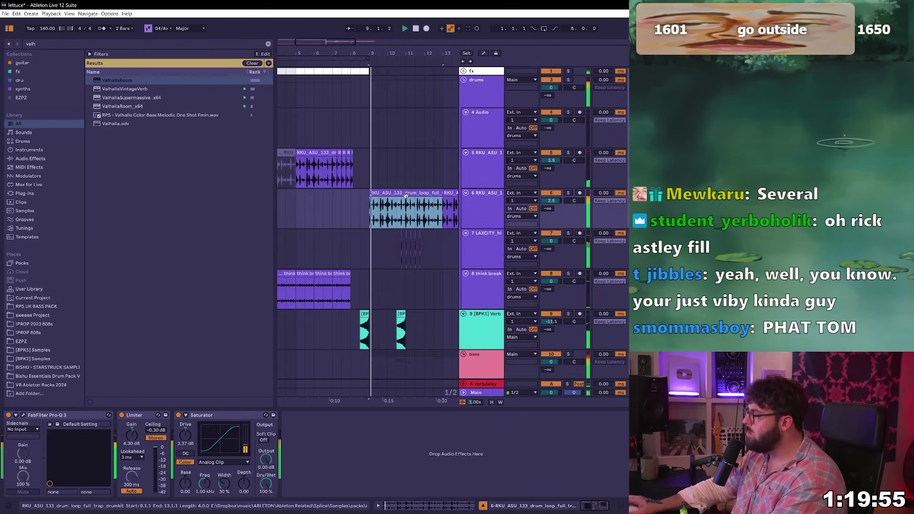
Select the Verbclap track below the drums group
scroll(397, 219, "down", 5)
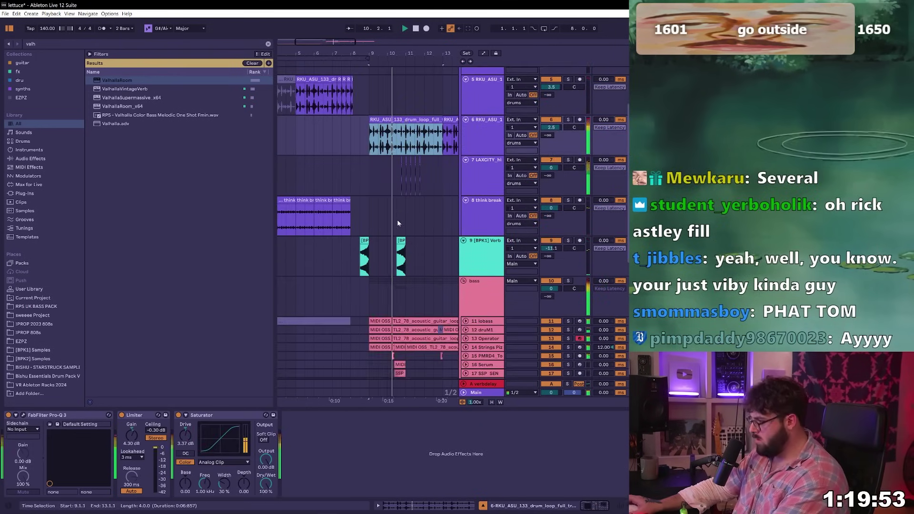
left_click(466, 257, "alt")
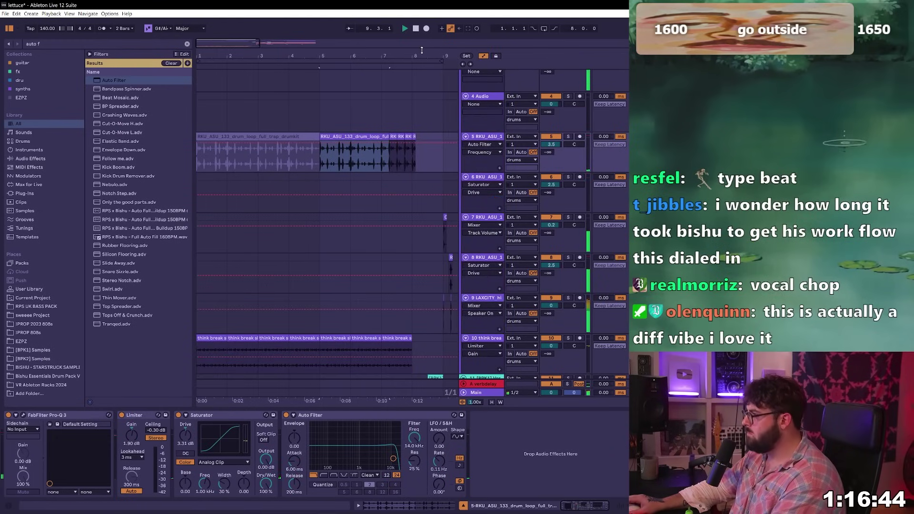
Hide the track automation and start playback just before bar 10 to review the bass group's layers
left_click_drag(422, 56, 327, 73)
key("a")
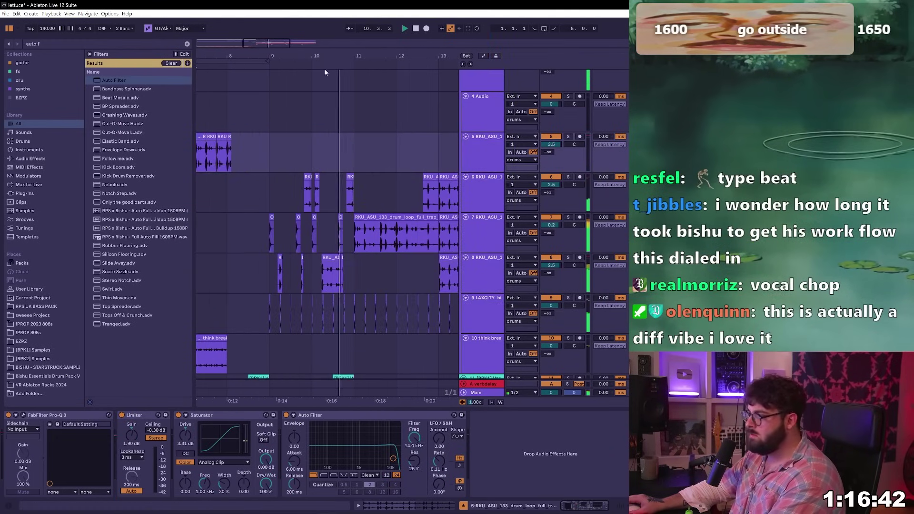
scroll(361, 273, "down", 4)
scroll(344, 249, "up", 3)
scroll(337, 239, "down", 6)
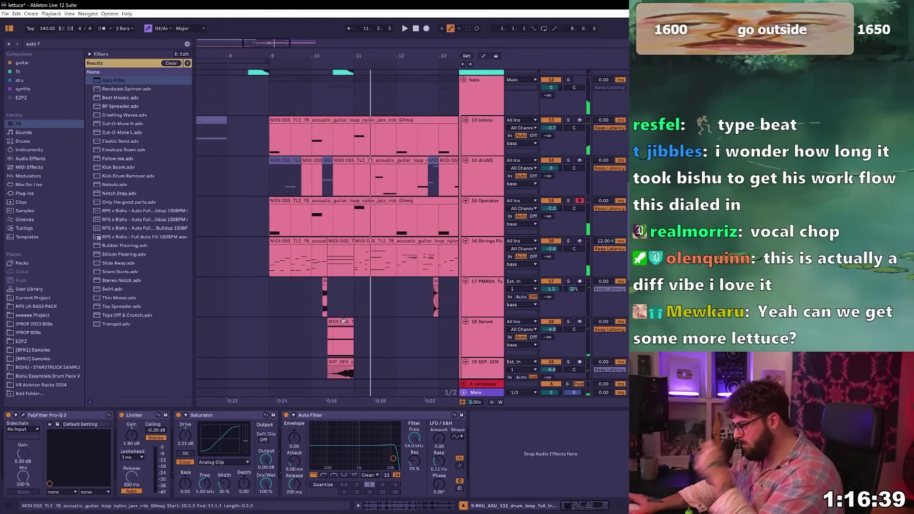
left_click(311, 331)
key("space")
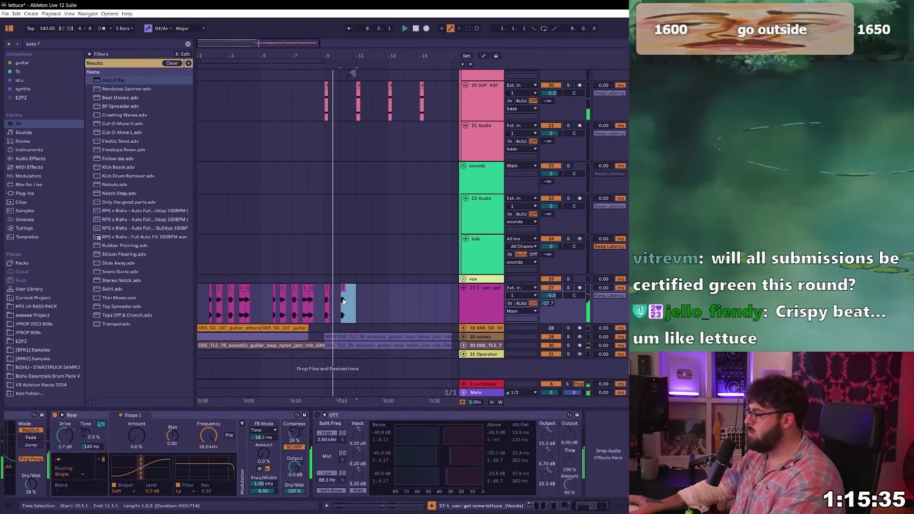
Duplicate the one-bar vocal section at bar 10 twice and delete the unwanted copies between bars 10 and 12
key("ctrl+d")
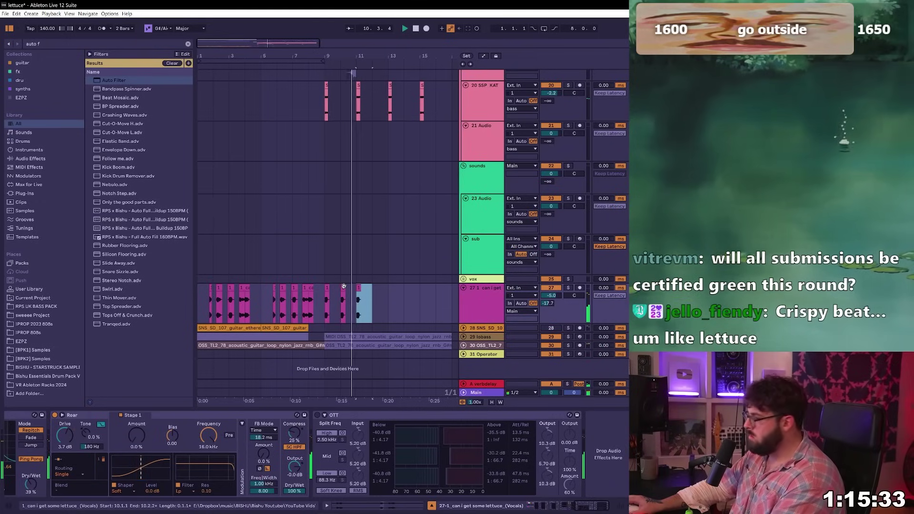
key("ctrl+d")
left_click(342, 297)
left_click_drag(341, 297, 379, 299)
key("Delete")
left_click(375, 287)
key("Delete")
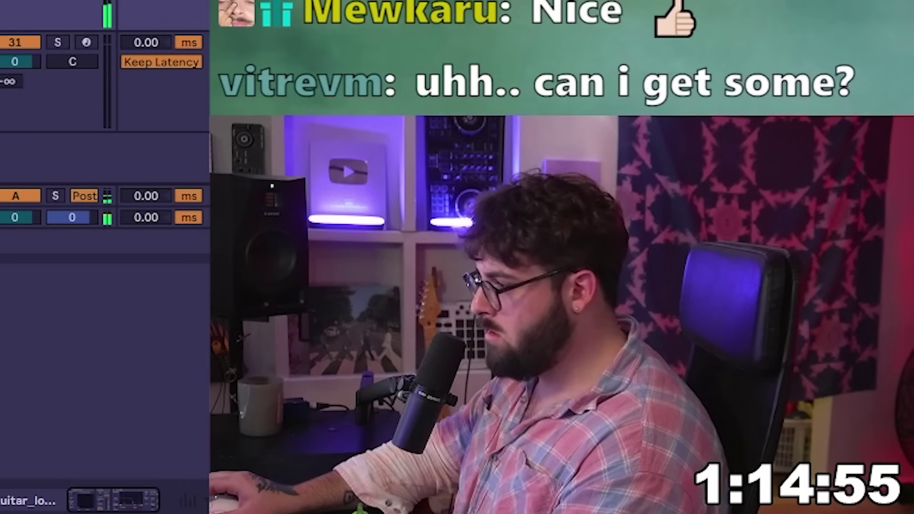
Cut the acoustic guitar loop in the second half down to the parts at bars 12 and 16
left_click(344, 283)
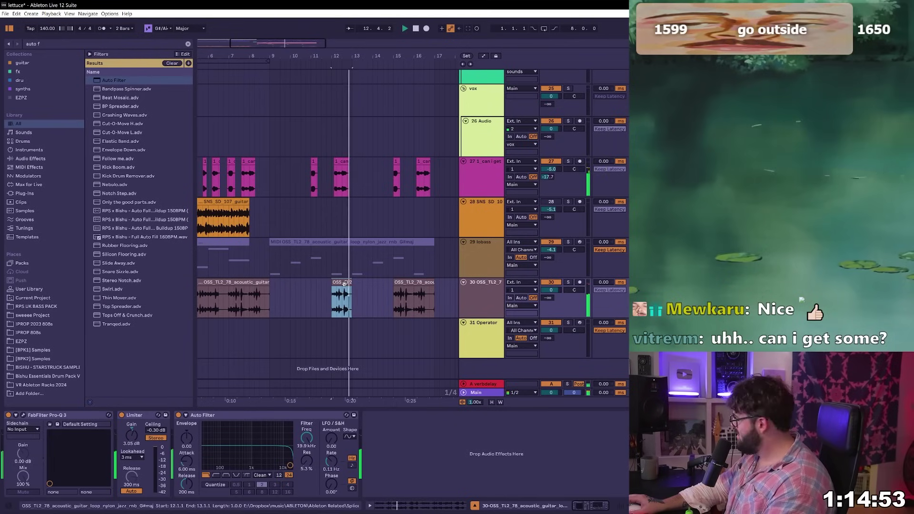
left_click(415, 298)
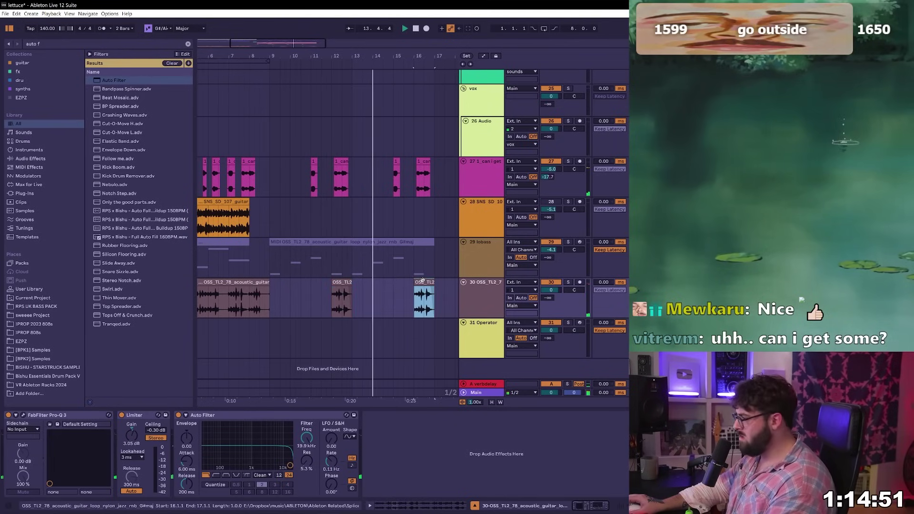
left_click_drag(394, 283, 372, 283)
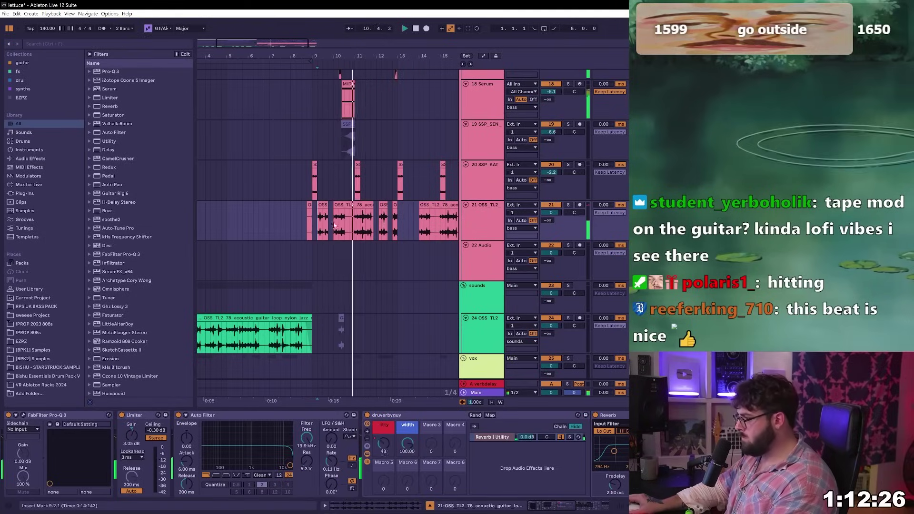
Select and deactivate the chopped guitar slices in bars 9 and 10 on the bass group's guitar track
left_click(357, 226)
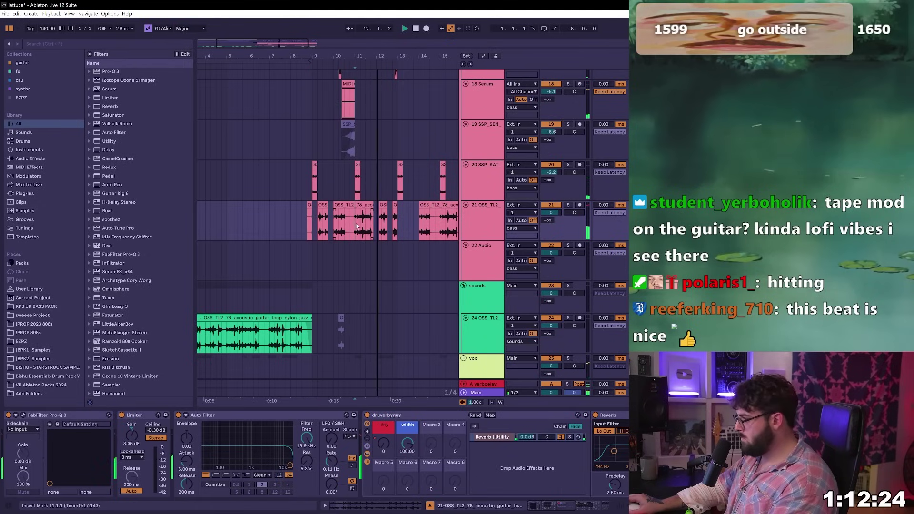
left_click_drag(343, 225, 320, 224)
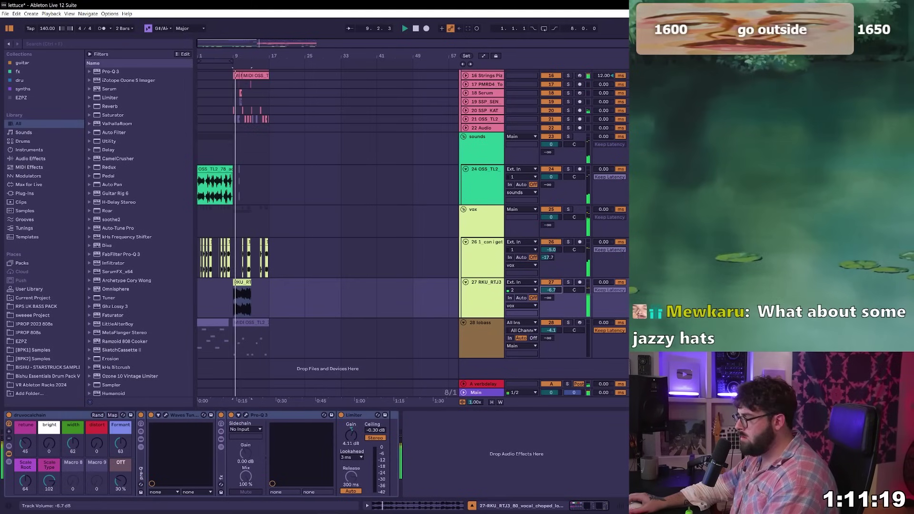
Delete the RKU_RTJ3 chopped vocal clip at bar 9 from the vox group
left_click(245, 283)
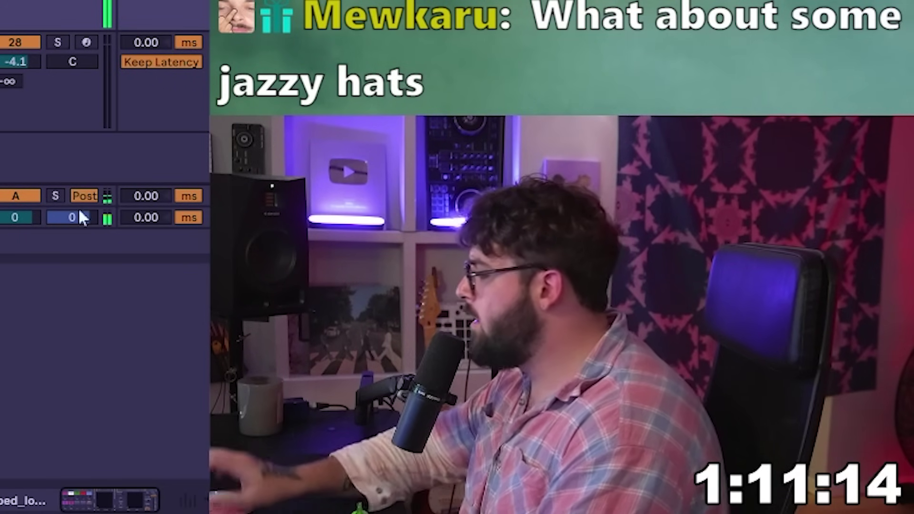
key("Delete")
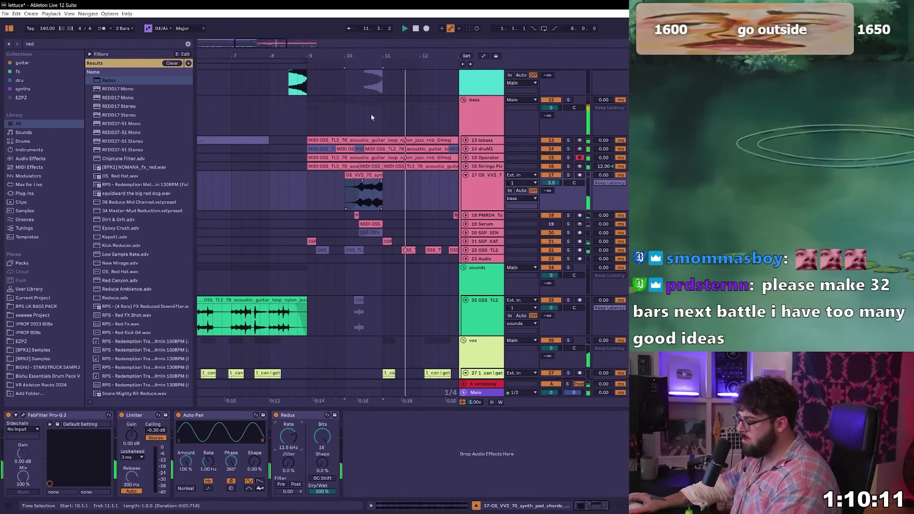
Lower the note in the lobass clip at bar 10 to A#0 and lengthen it across the clip
left_click(315, 187)
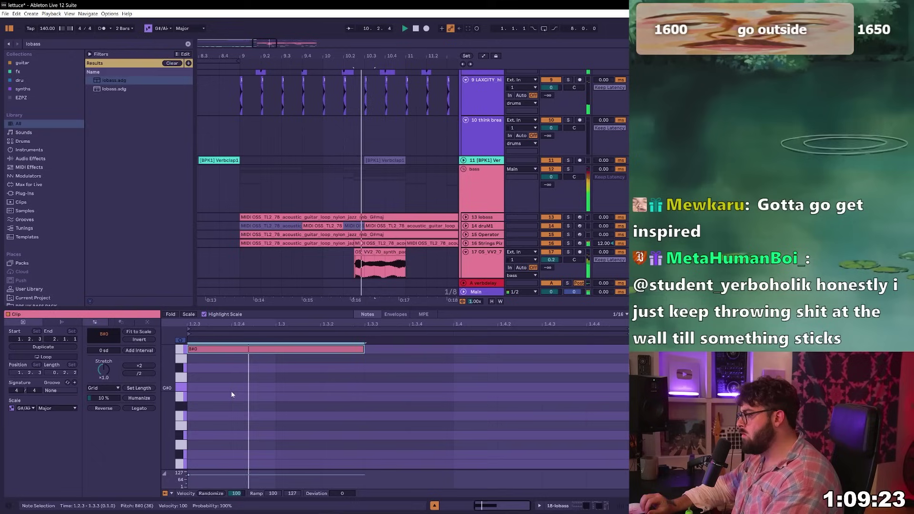
key("Down")
key("Down")
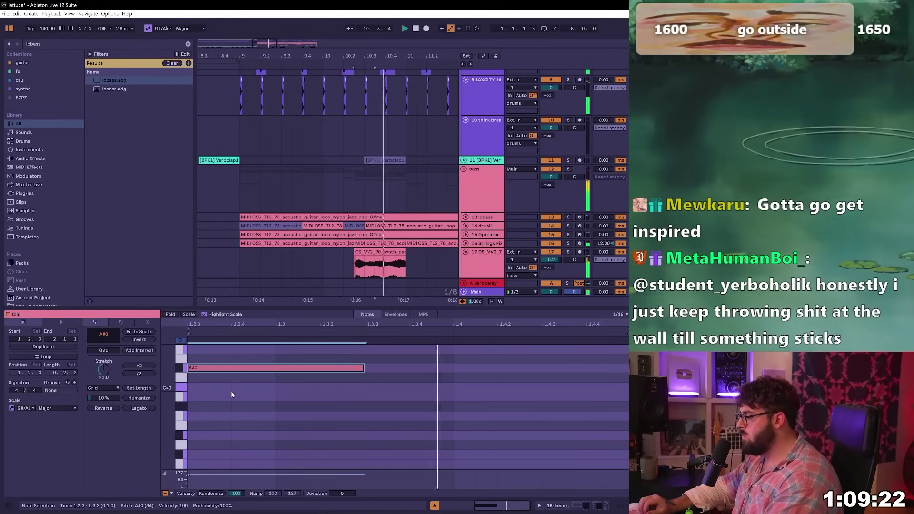
key("shift+Right")
key("shift+Right")
key("shift+Right")
key("shift+Right")
key("shift+Right")
key("shift+Right")
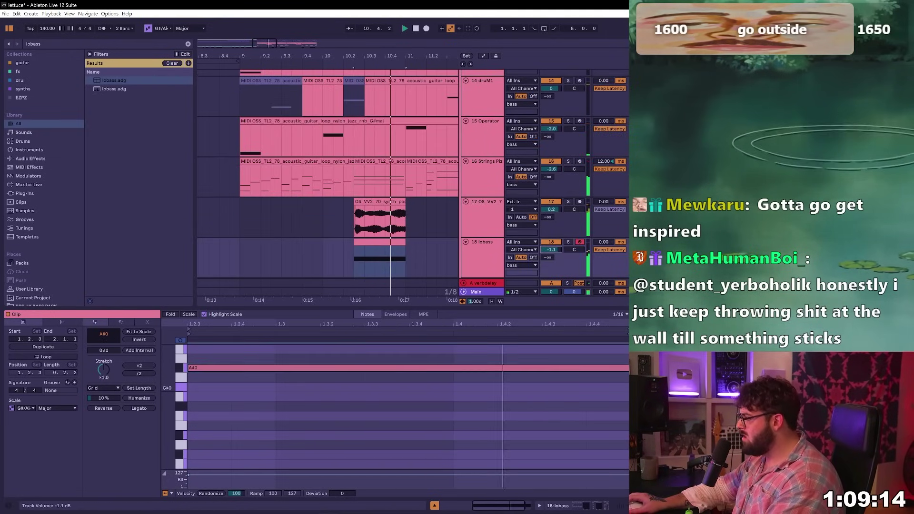
Open Serum on the new lobass track, turn down one of its controls, and close it
key("shift+Tab")
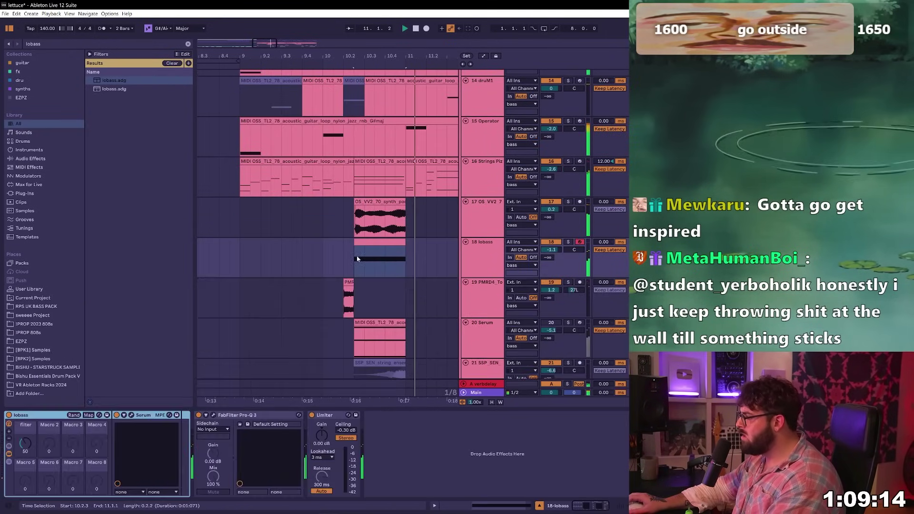
left_click(131, 415)
left_click_drag(243, 440, 244, 477)
left_click(528, 142)
Select the synth pad clip and the lobass clip beneath it in bar 10
left_click(375, 223)
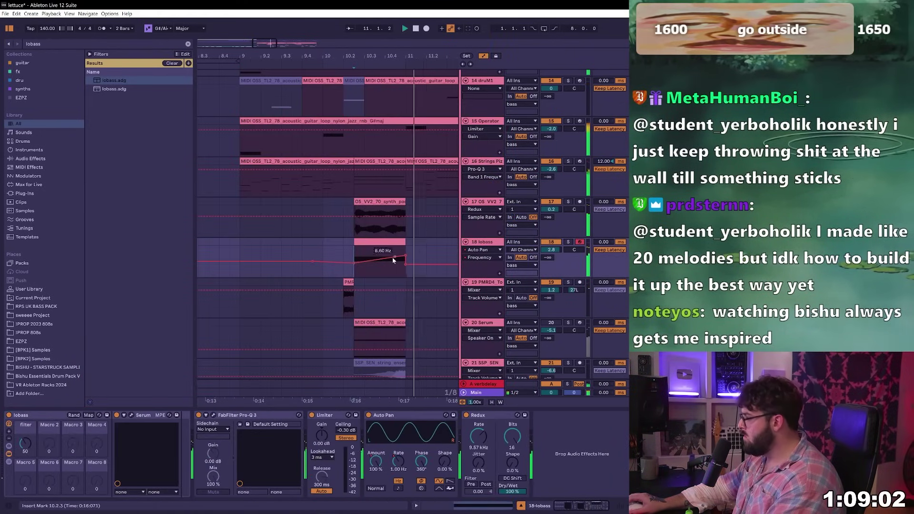
left_click_drag(354, 263, 406, 253)
left_click(358, 237)
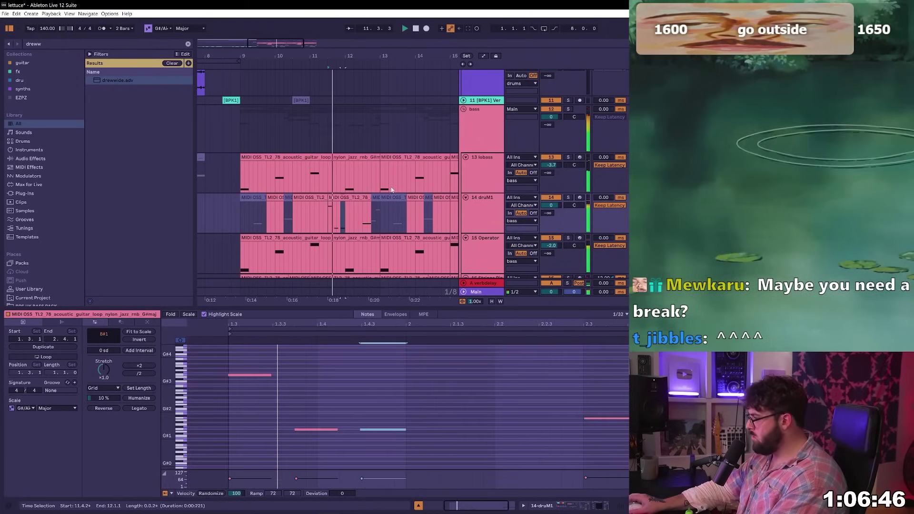
Split the druM1 MIDI clip in bar 12 and delete the piece leading up to 12.4.1
key("ctrl+e")
left_click(365, 197)
key("Delete")
left_click(352, 198)
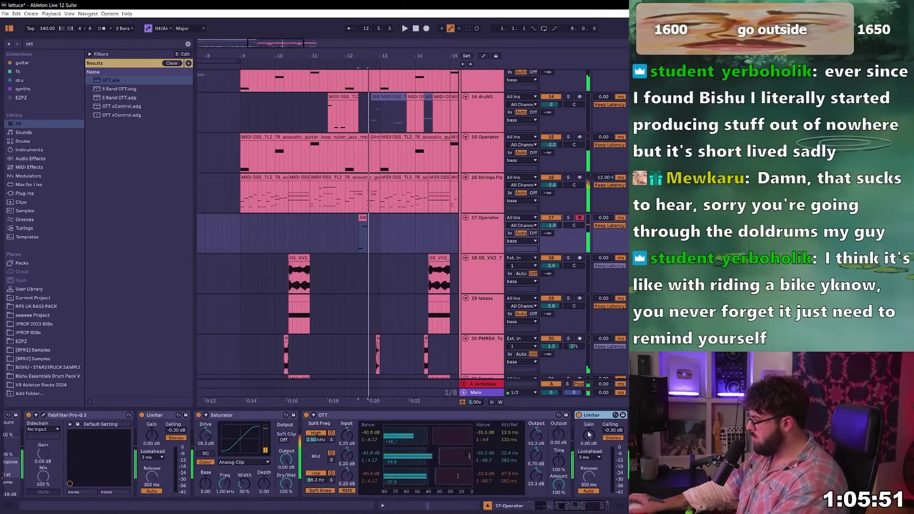
Raise the last Limiter's gain on track 17 Operator to 11.4 dB and place the insert point ahead of its bar 12 clip
left_click_drag(590, 435, 589, 415)
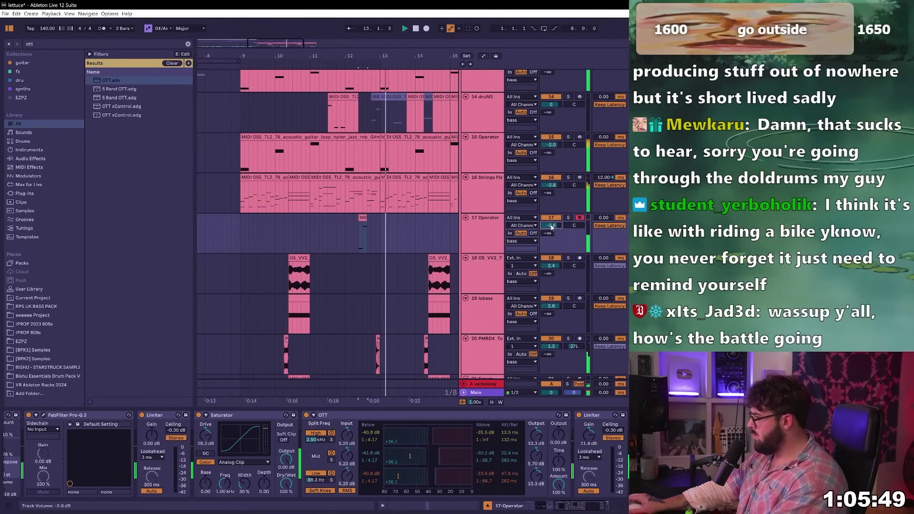
left_click(334, 234)
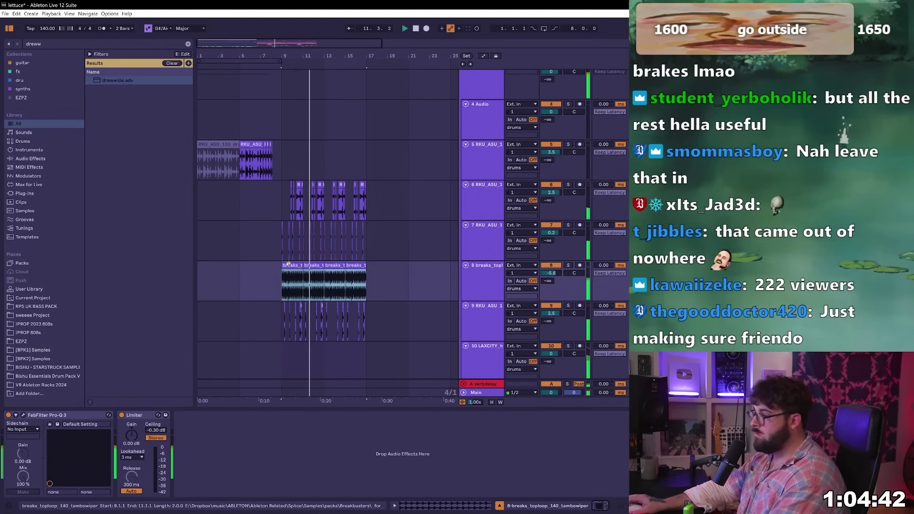
Set the warp mode of the four tambowiper top-loop clips to Beats
key("shift+Tab")
left_click(106, 339)
left_click(101, 344)
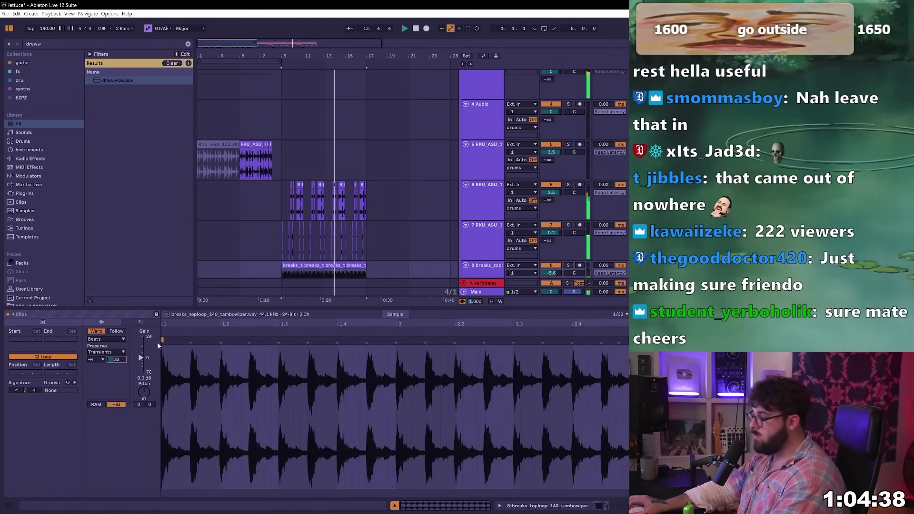
Move the breaks_toploop track above the chopped RKU_ASU tracks and the LAXCITY hi-hat track directly beneath it
left_click(488, 273)
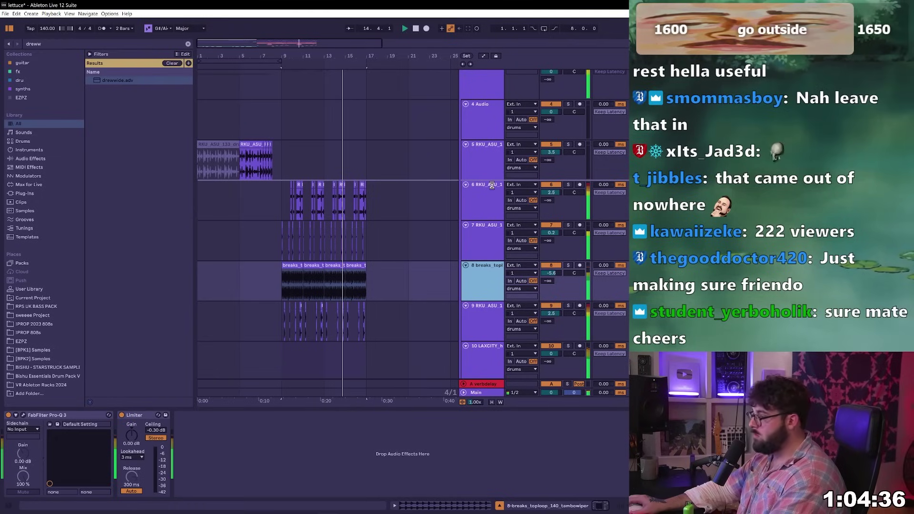
left_click_drag(492, 186, 492, 186)
left_click(487, 363)
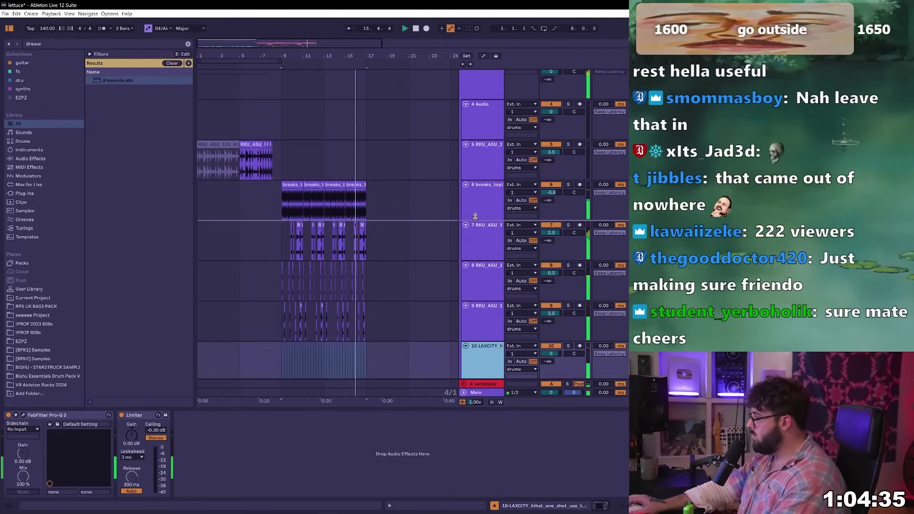
left_click(296, 185)
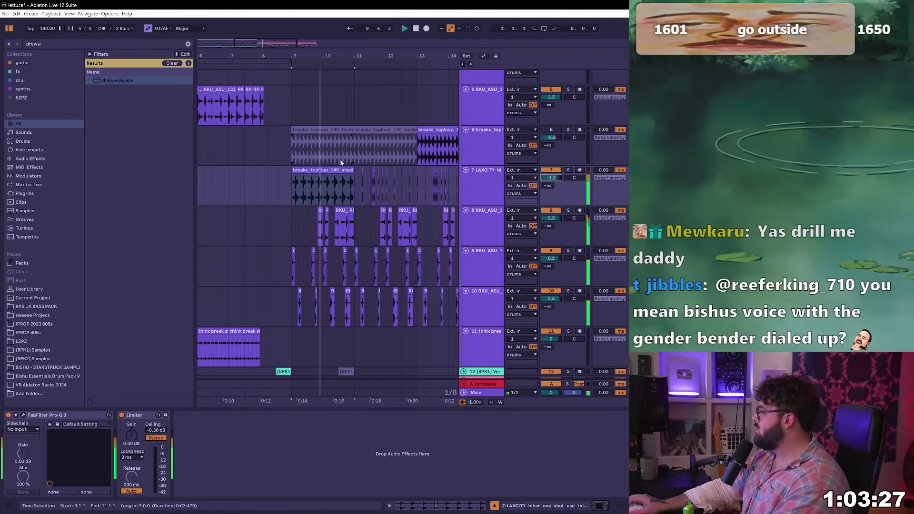
Duplicate the anyoleiron top-loop clip from bar 9 until it reaches bar 17, and open the warp mode options for all four clips
left_click(324, 165)
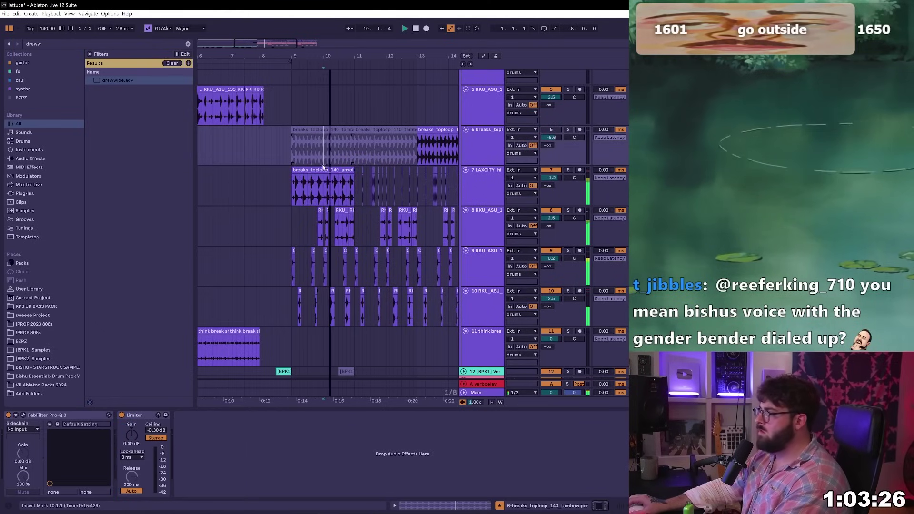
left_click(324, 168)
left_click(325, 170)
key("ctrl+d")
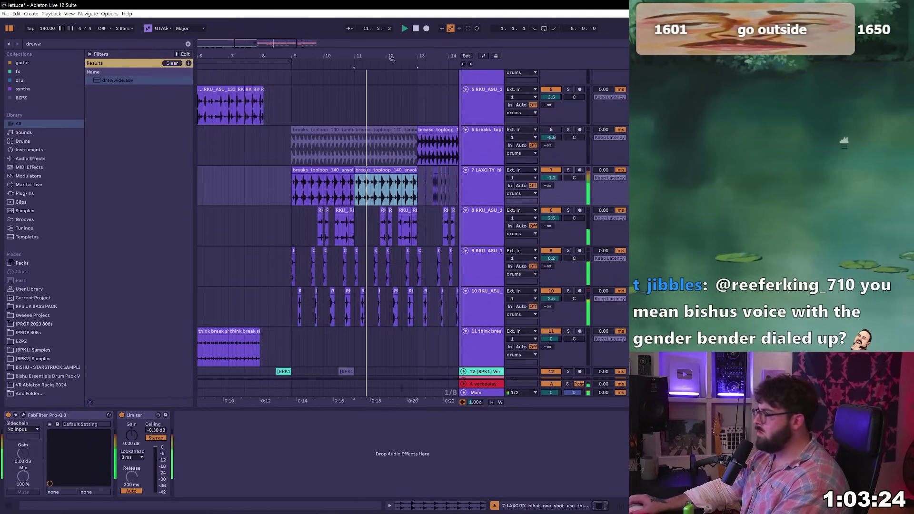
left_click_drag(392, 59, 347, 38)
key("ctrl+d")
key("ctrl+d")
double_click(313, 170, "shift")
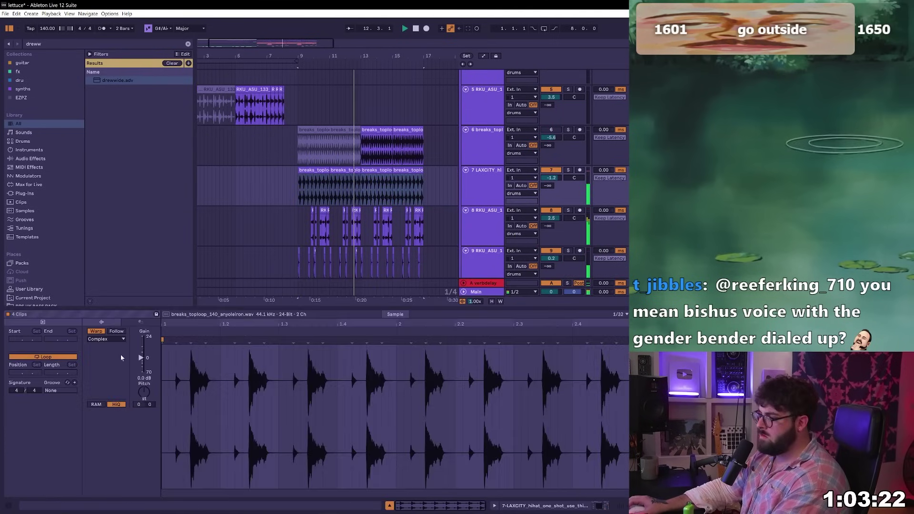
left_click(107, 339)
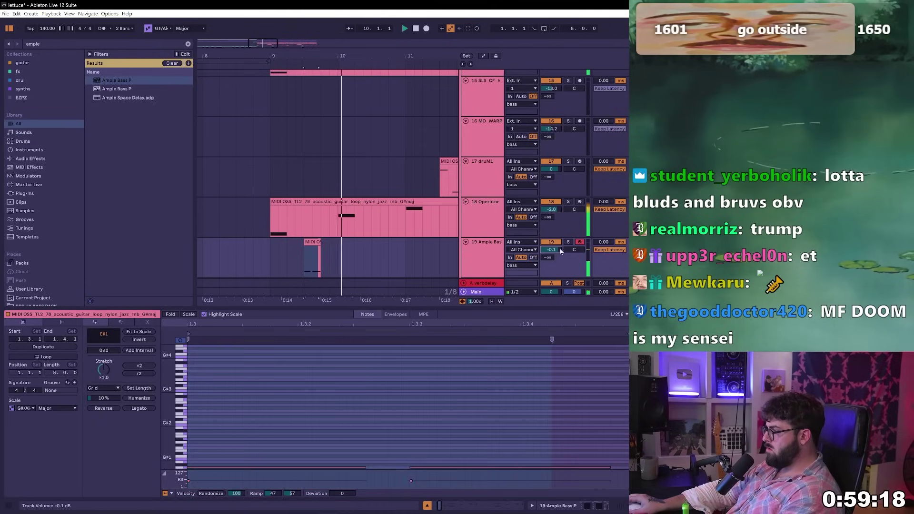
Copy the Ample Bass P clip from bar 9 to bar 11 and retune the copy's two notes to B#0
key("shift+Tab")
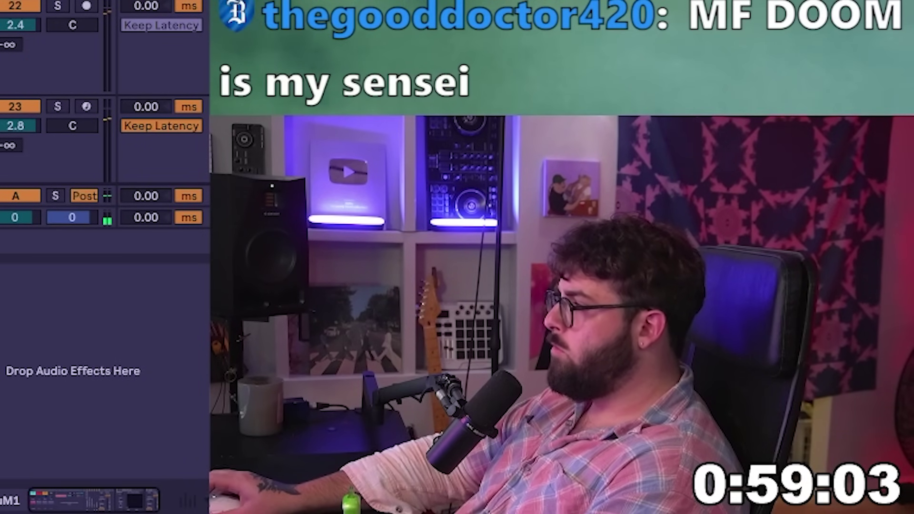
left_click(337, 116)
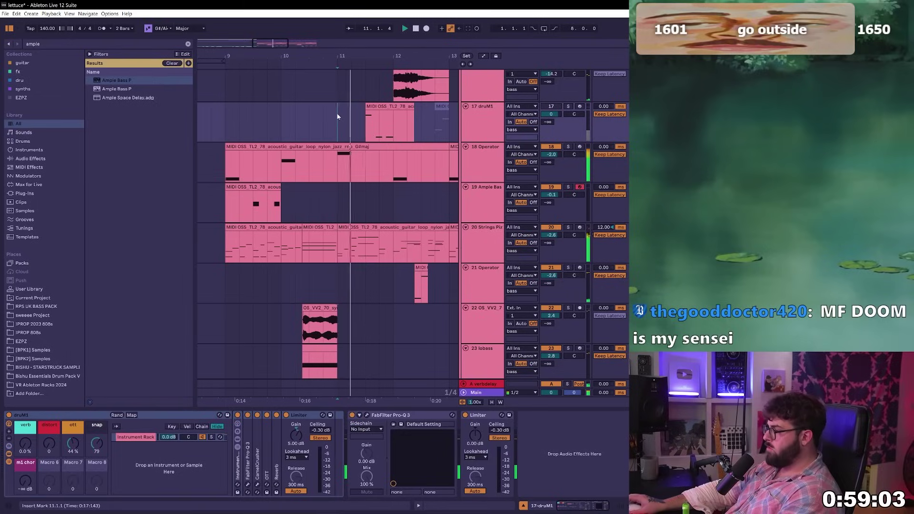
left_click(270, 192)
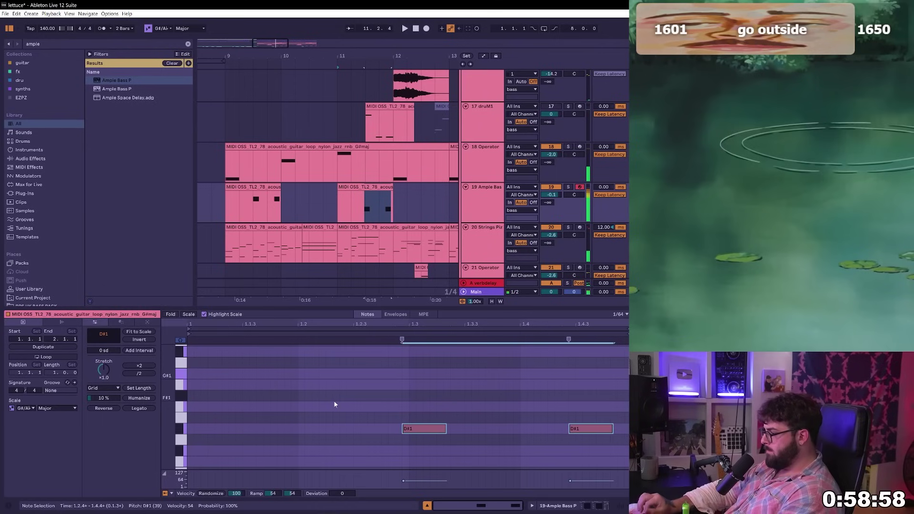
key("Down")
key("Down")
key("Down")
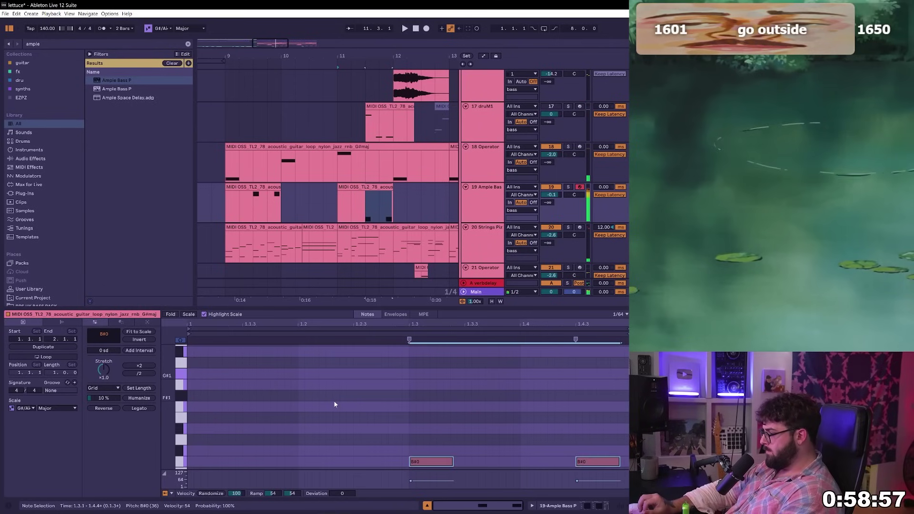
key("Up")
key("Up")
key("Up")
key("Up")
key("Up")
key("Up")
key("Up")
key("Up")
key("Up")
key("Up")
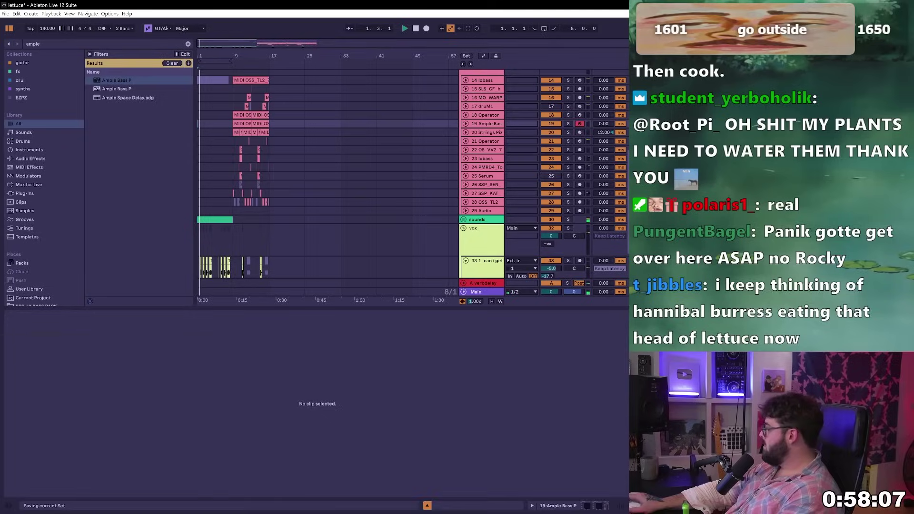
Delete the tail of the RKU_ASU clip on track 5 from 13.3.3 onward
key("super")
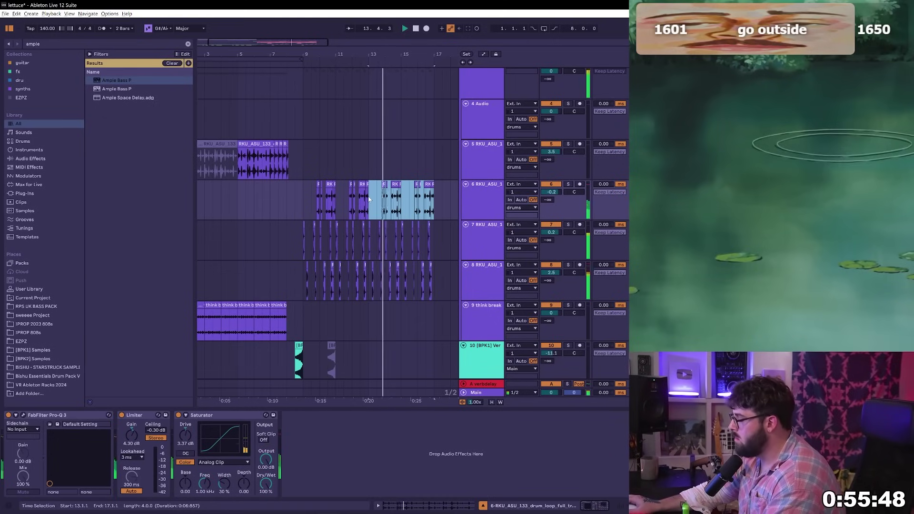
scroll(381, 225, "up", 3)
scroll(390, 227, "down", 3)
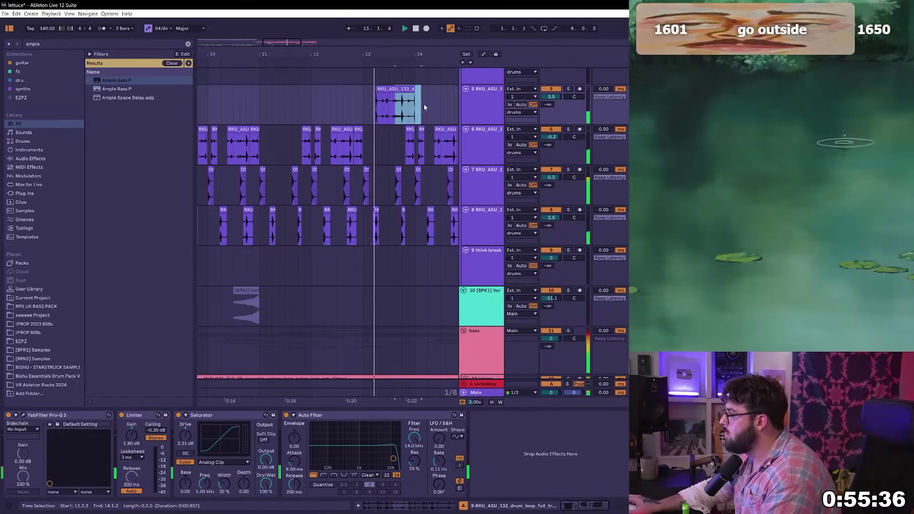
key("Delete")
left_click_drag(388, 58, 368, 57)
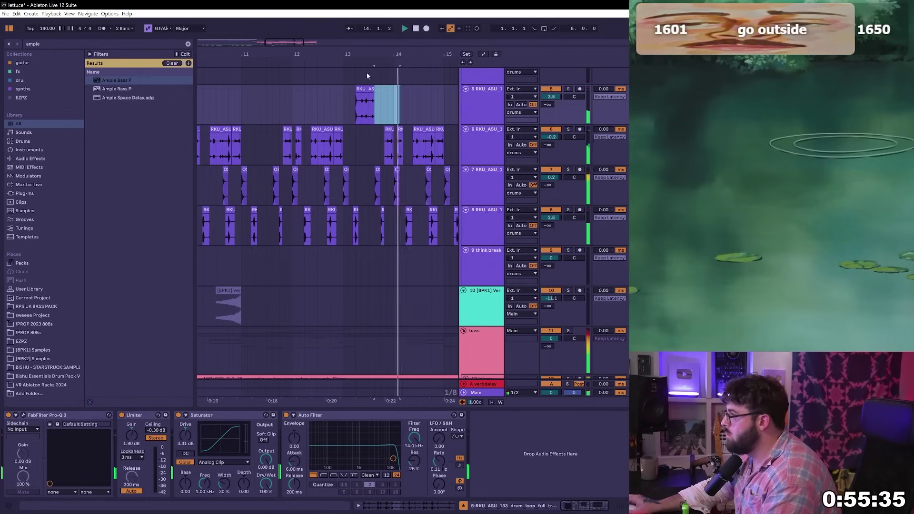
Trim the start of the RKU_ASU clip on track 5 to 13.2.1 and duplicate it along the track
left_click_drag(356, 112, 358, 90)
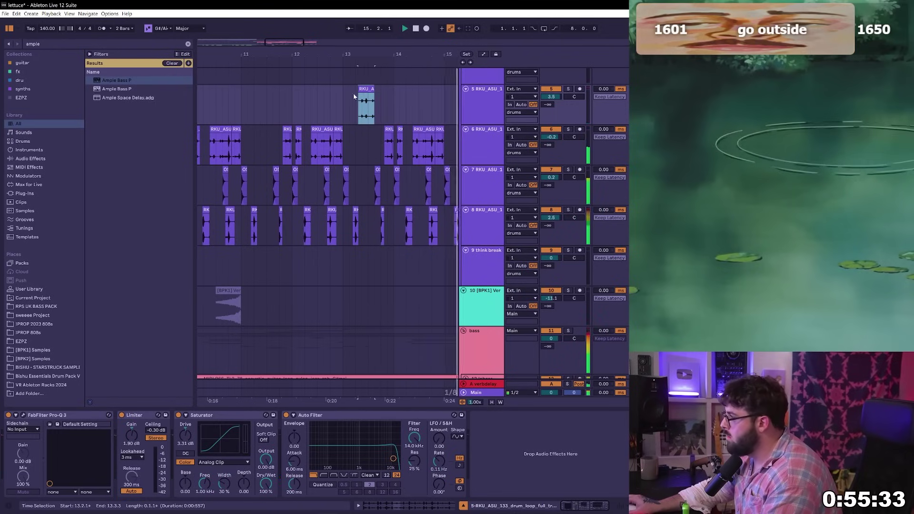
key("ctrl+d")
left_click_drag(406, 143, 425, 143)
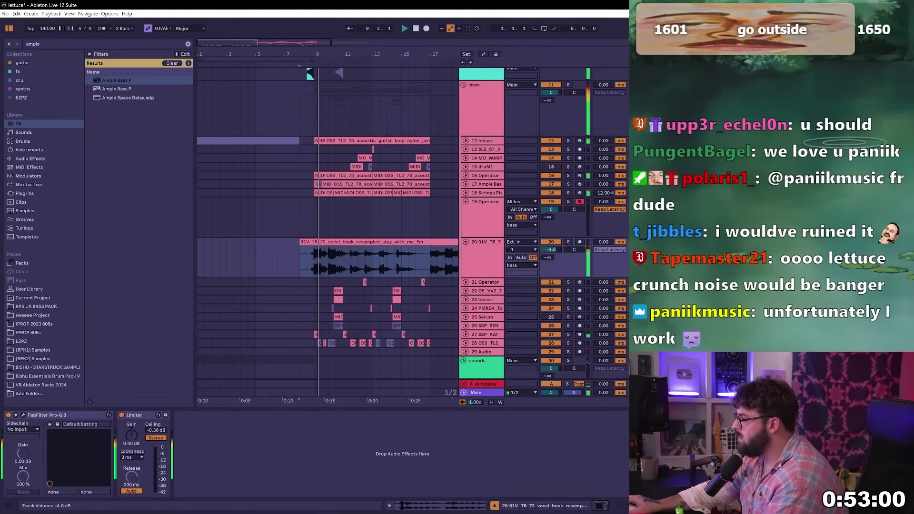
Lower the vocal hook track's volume to -6.3 dB and set the transposition of its clips from bar 17 to +12 semitones
left_click_drag(551, 249, 552, 252)
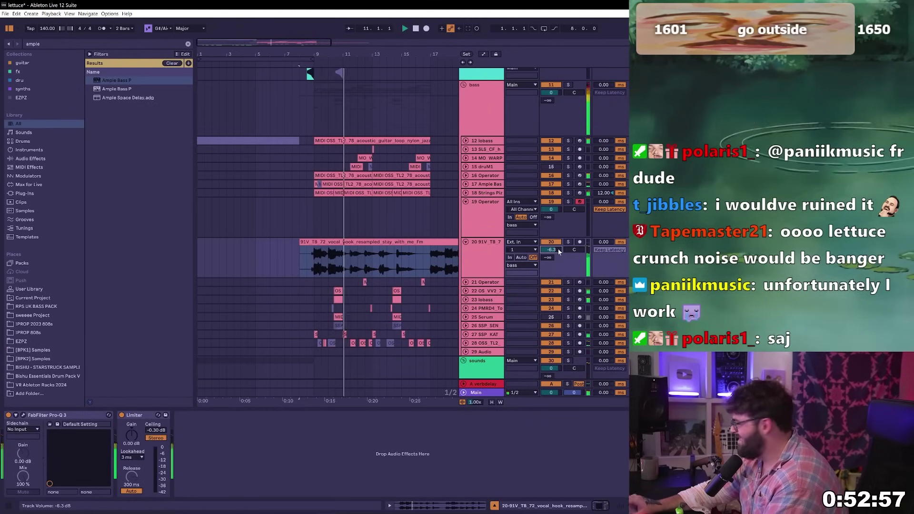
key("XF86AudioRaiseVolume")
left_click(366, 263)
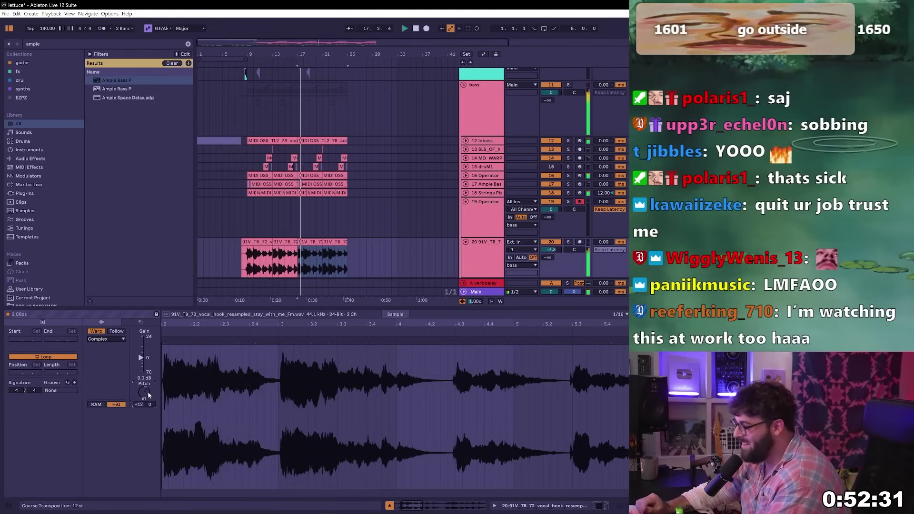
key("shift+Tab")
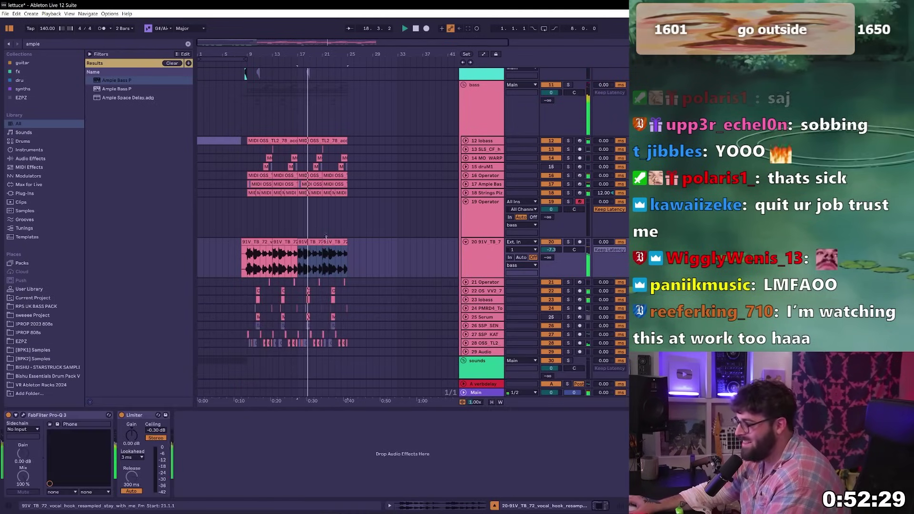
Review the vocal hook clips from bar 17 and the track's Phone EQ curve in Pro-Q 3, and close the plug-in window
left_click(311, 258)
left_click(329, 250)
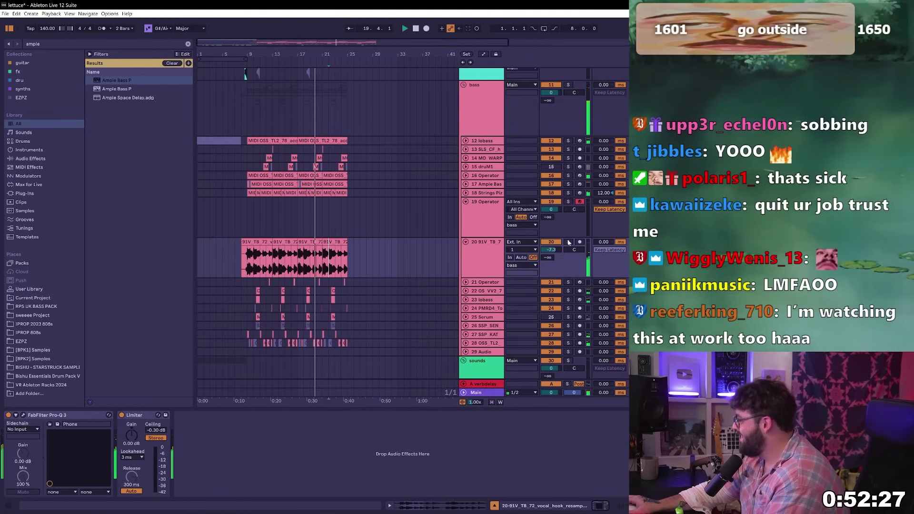
scroll(290, 172, "down", 5)
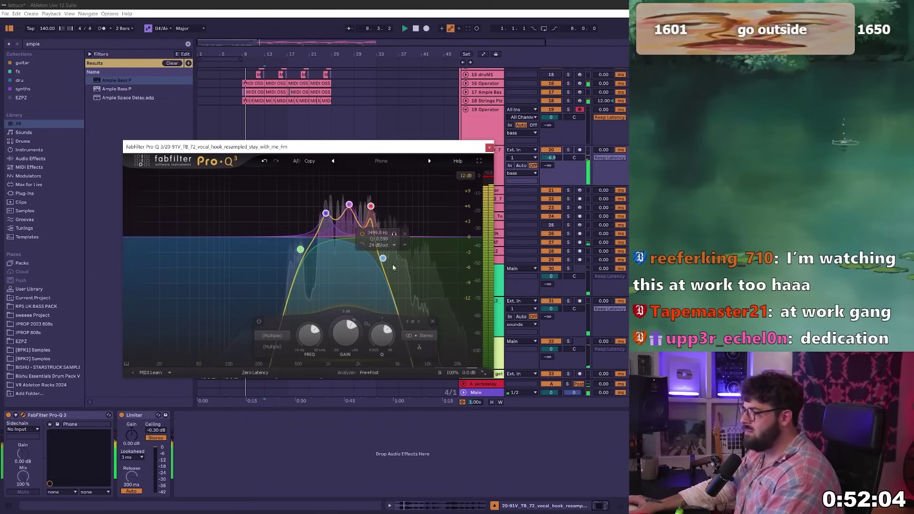
left_click(489, 147)
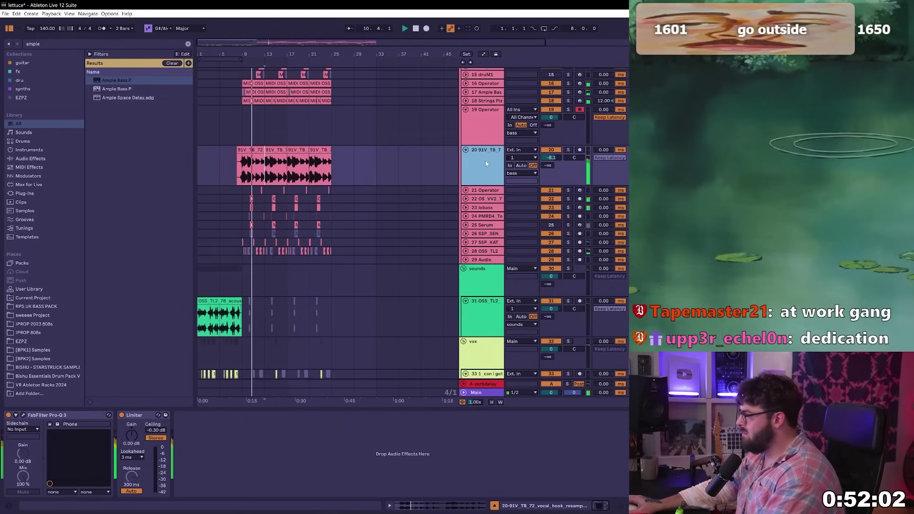
Insert an audio track below the vocal hook track and find the [BPK1] ChimeAmbience.wav sample by searching for "chime amb"
key("ctrl+t")
key("ctrl+f")
type("chime amb")
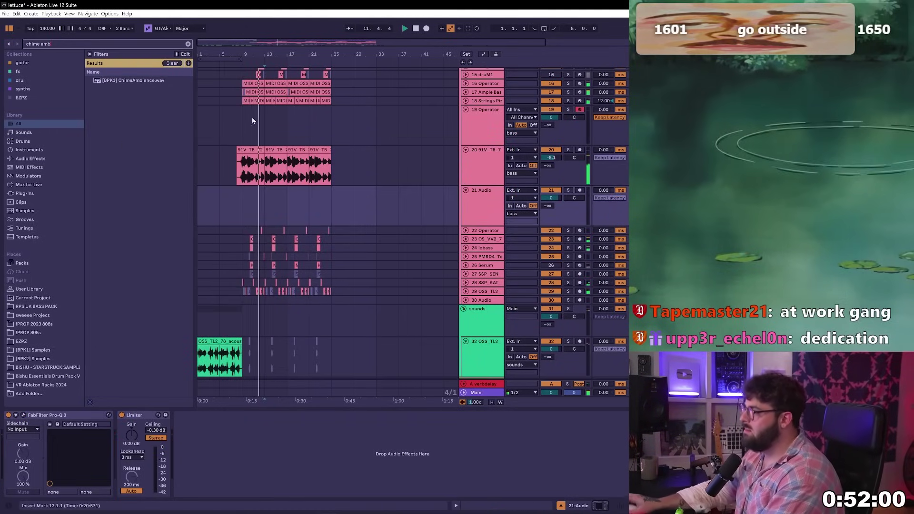
left_click(118, 81)
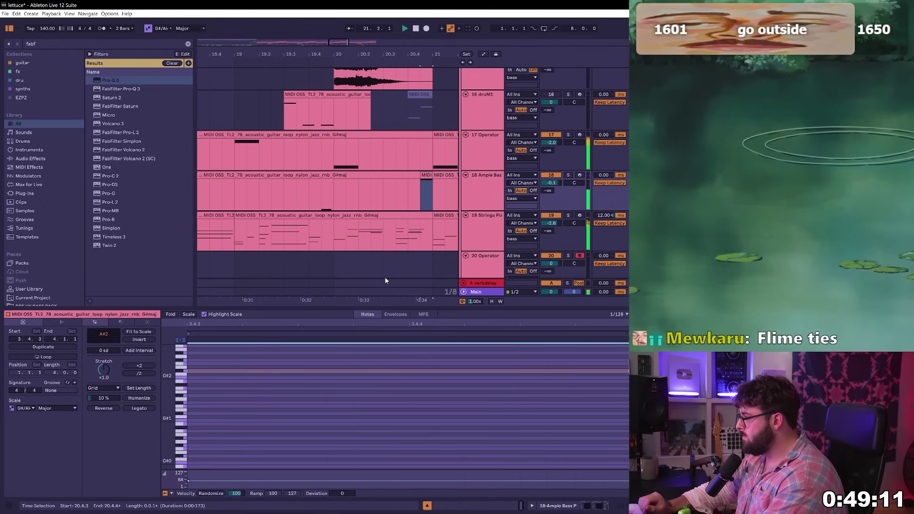
Select bars 17 to 21 on the Ample Bass track and place the insert point at bar 21
key("shift+Down")
key("shift+Tab")
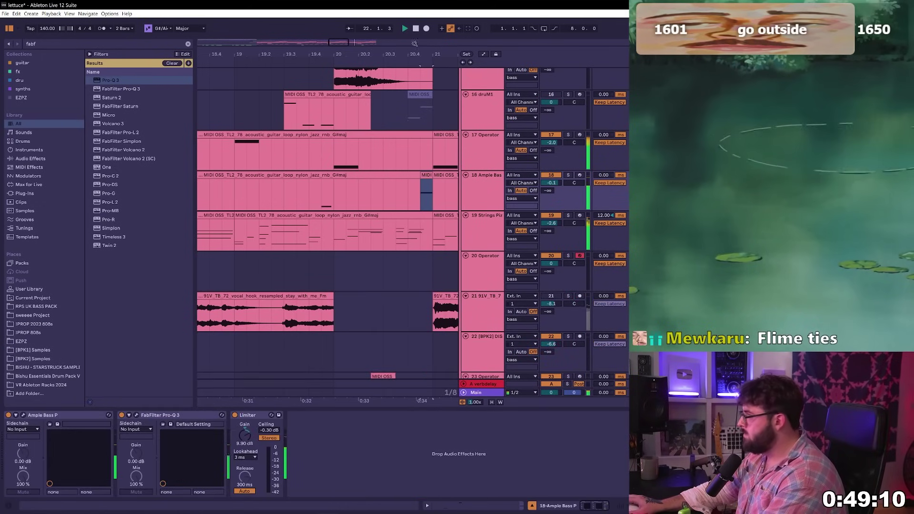
left_click_drag(400, 54, 400, 13)
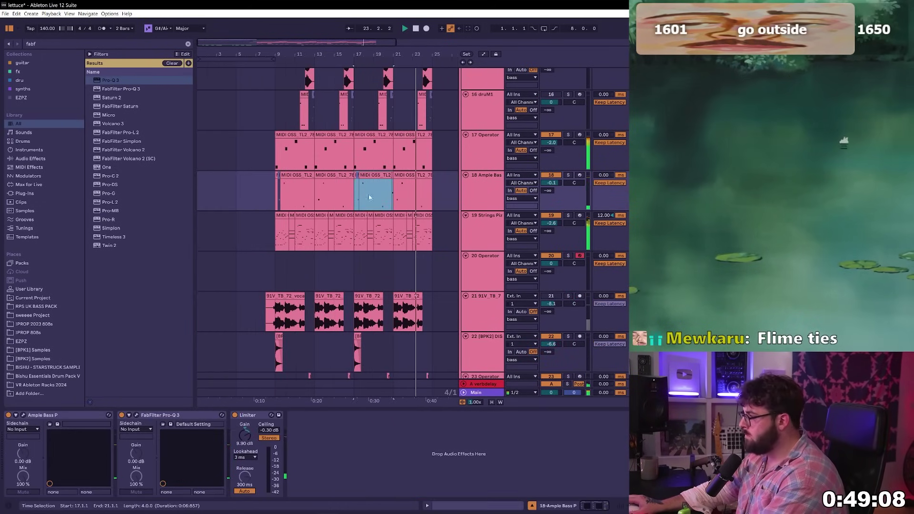
left_click(395, 199)
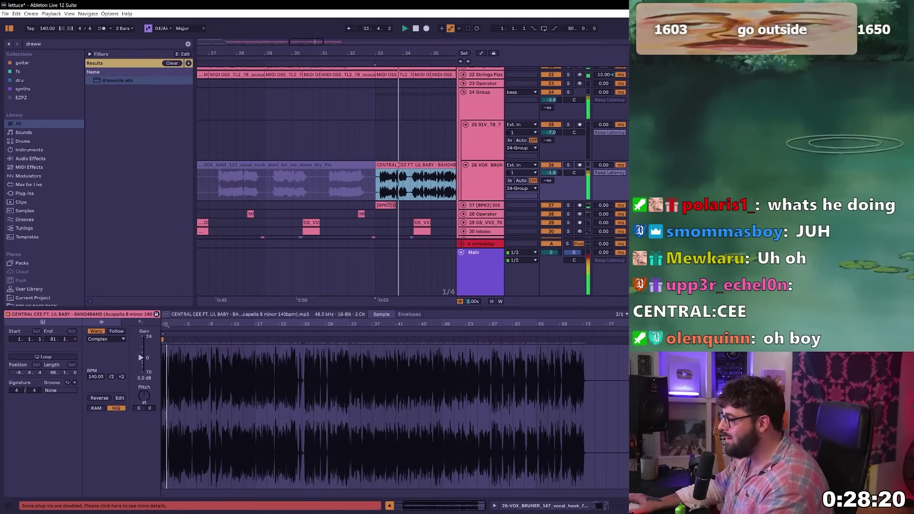
Add an audio track below the VOX BRUNER track and move the Central Cee acapella clip at bar 33 onto it
left_click_drag(167, 325, 226, 320)
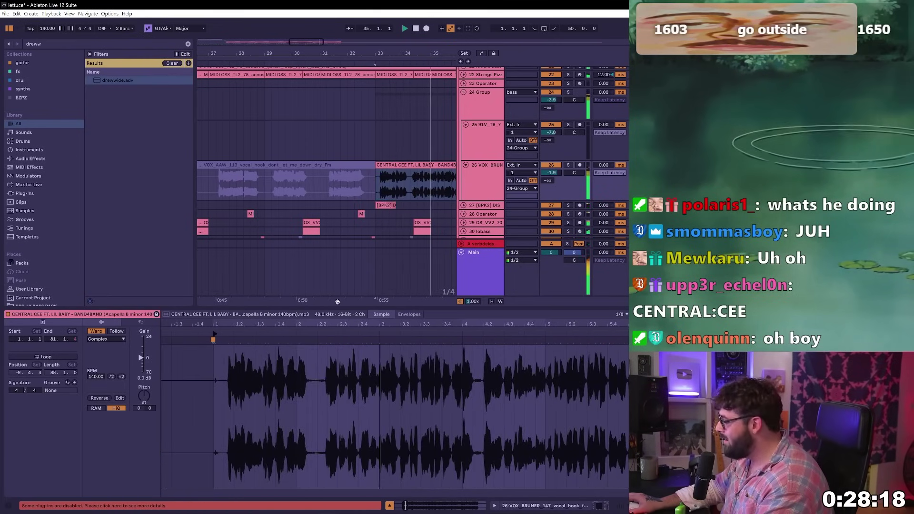
key("shift+Tab")
left_click_drag(408, 54, 403, 54)
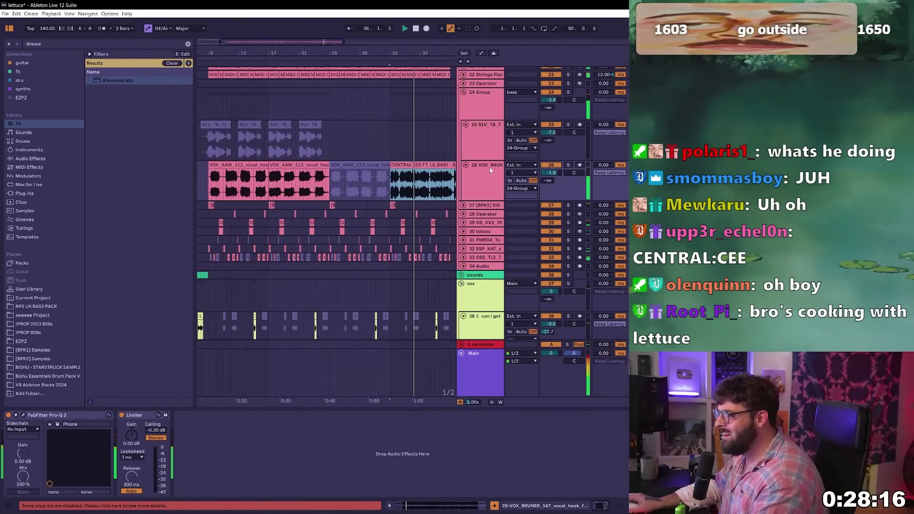
key("ctrl+t")
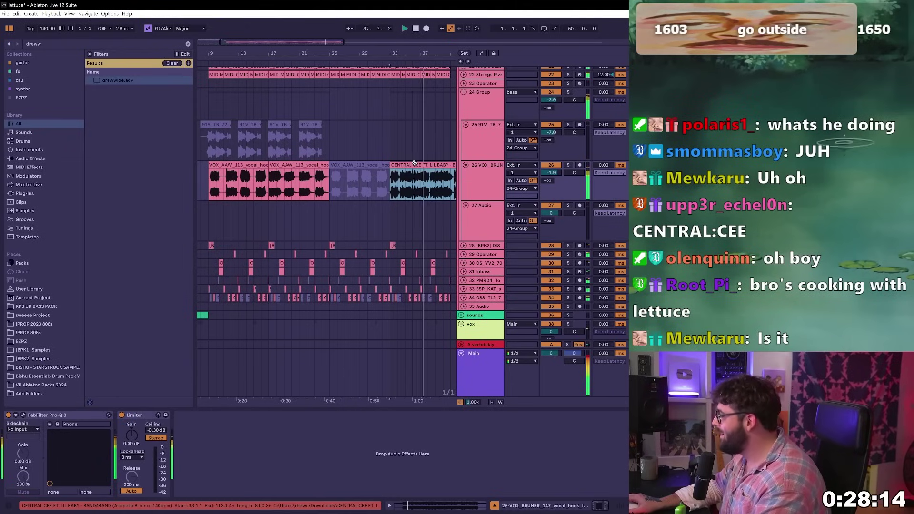
left_click_drag(415, 163, 412, 209)
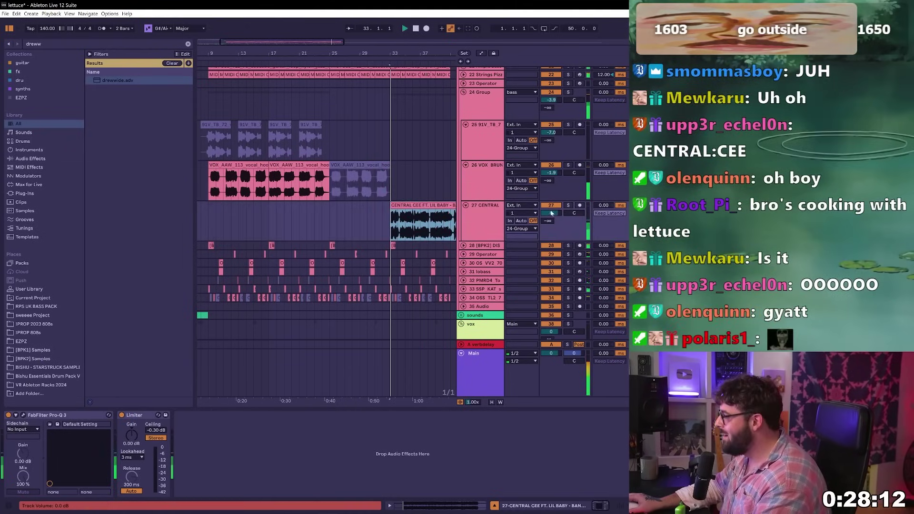
Move the Central Cee acapella track out of the vocal group to just above it, and set its volume to -2.9 dB
left_click_drag(551, 213, 551, 210)
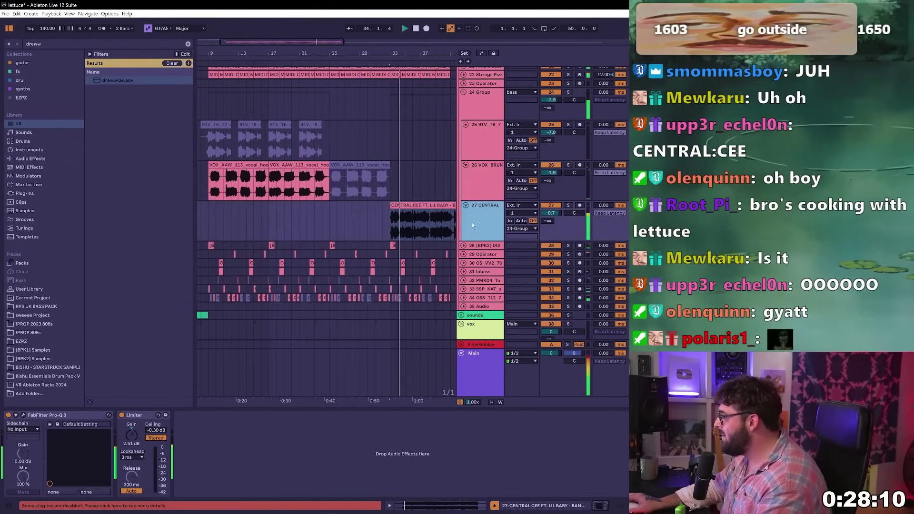
left_click_drag(474, 226, 484, 101)
left_click_drag(538, 99, 551, 102)
key("minus")
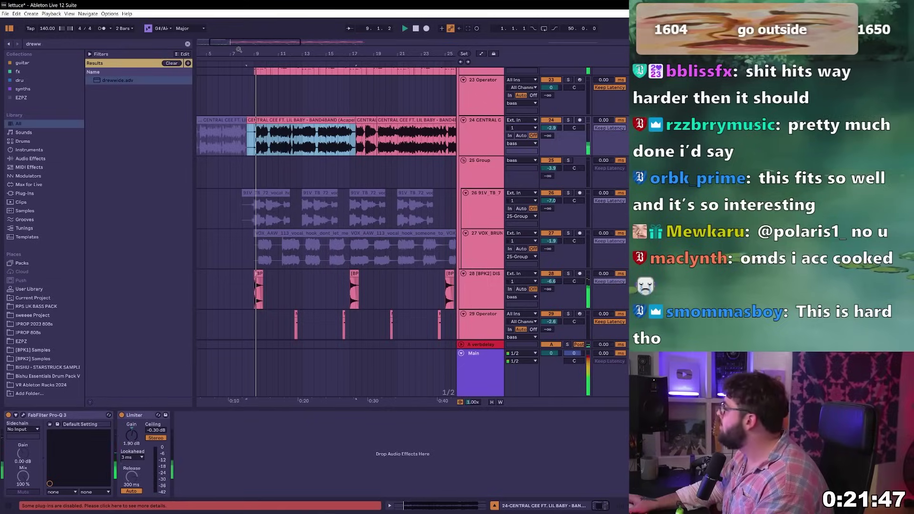
Set the makeup gain of the FL compressor on the Main track to 1.21 dB and raise the system playback volume
scroll(258, 153, "up", 3)
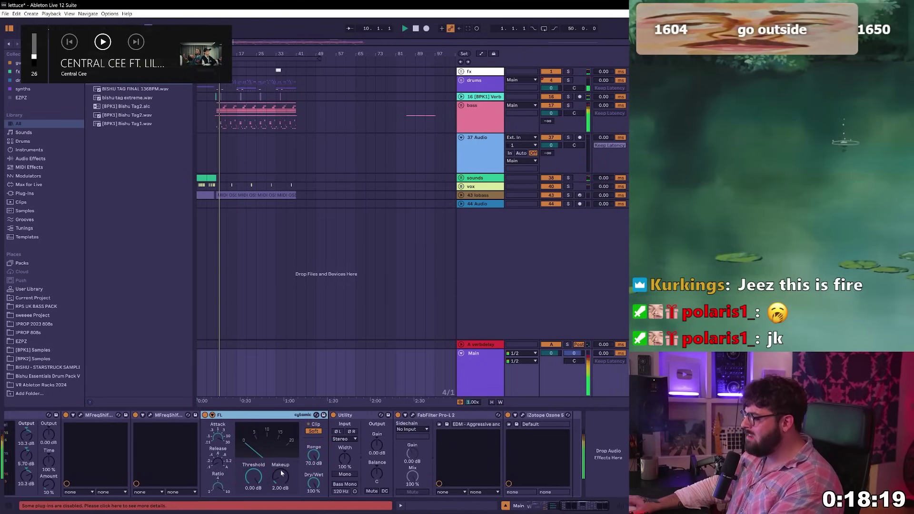
left_click_drag(282, 473, 282, 475)
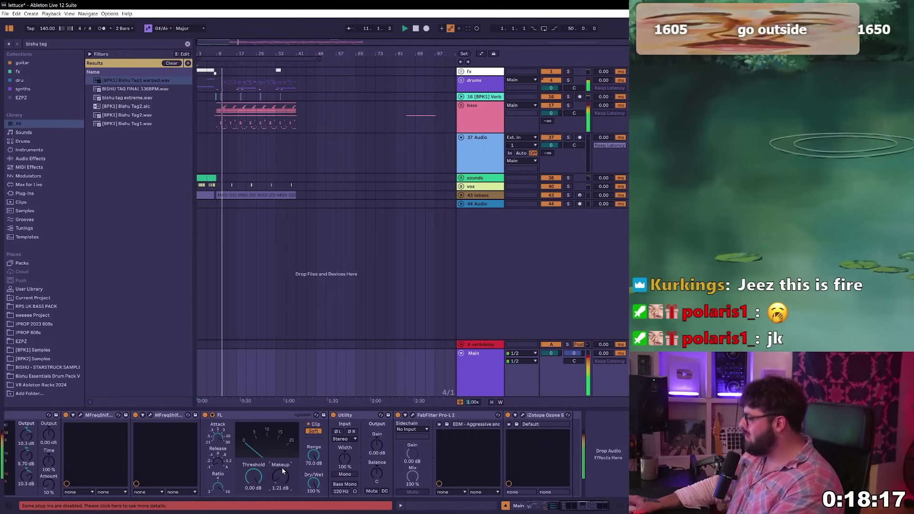
key("XF86AudioRaiseVolume")
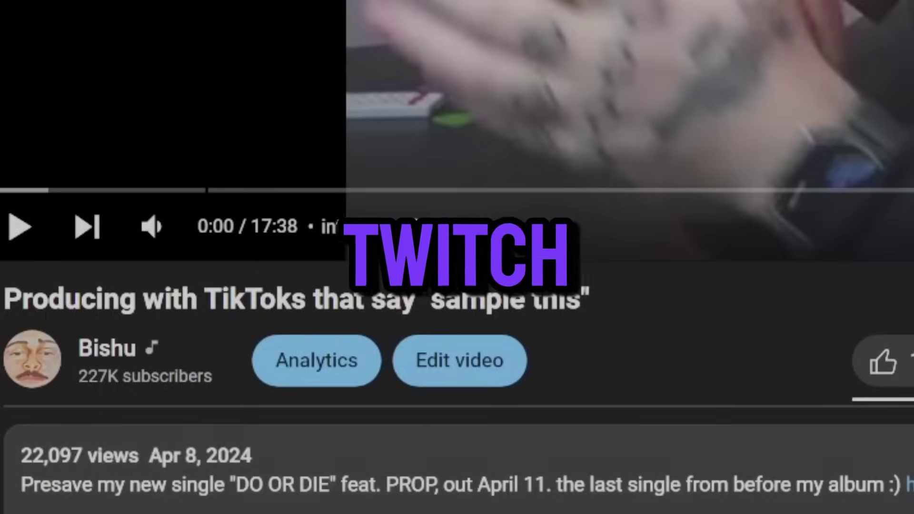
scroll(142, 353, "down", 3)
left_click_drag(21, 281, 347, 290)
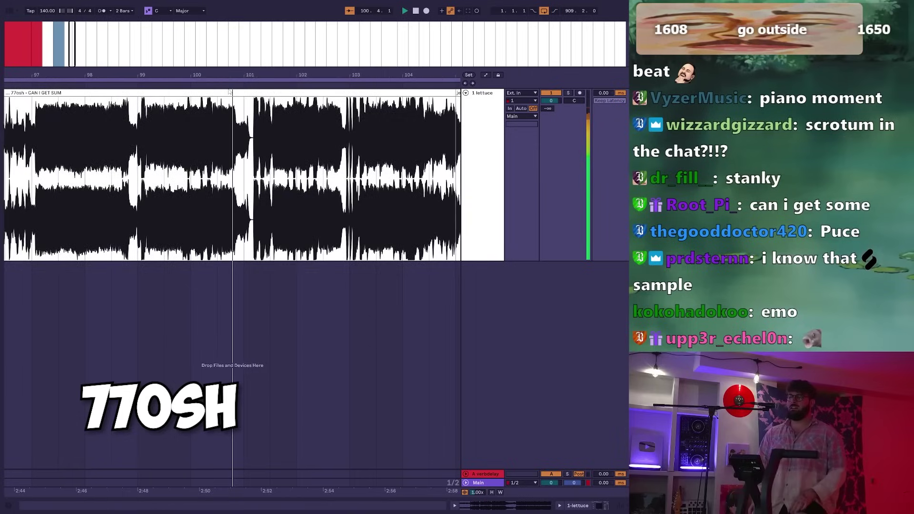
Colour the "77osh - CAN I GET SUM" clip on the lettuce track red
right_click(234, 92)
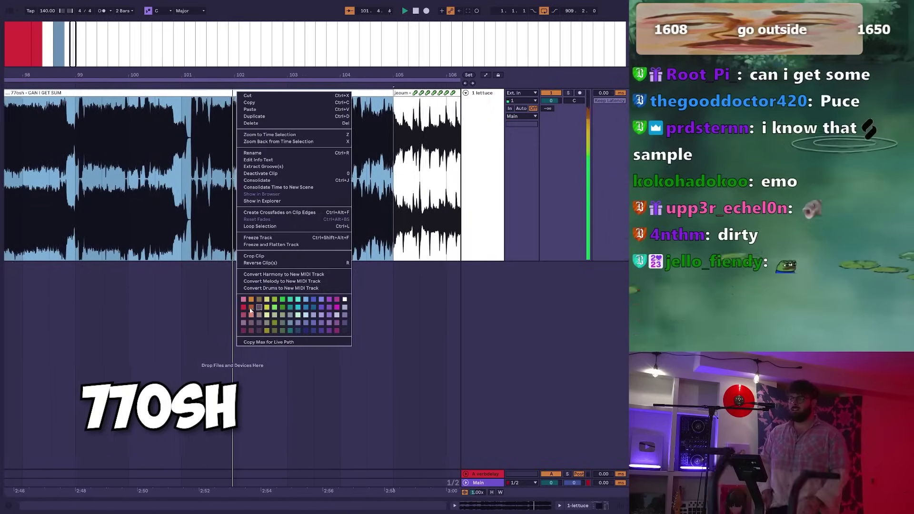
left_click(243, 307)
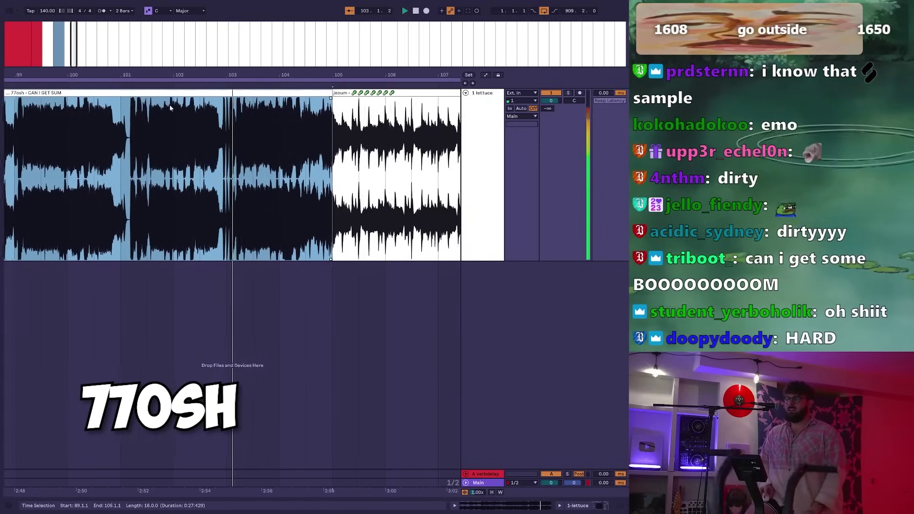
right_click(182, 98)
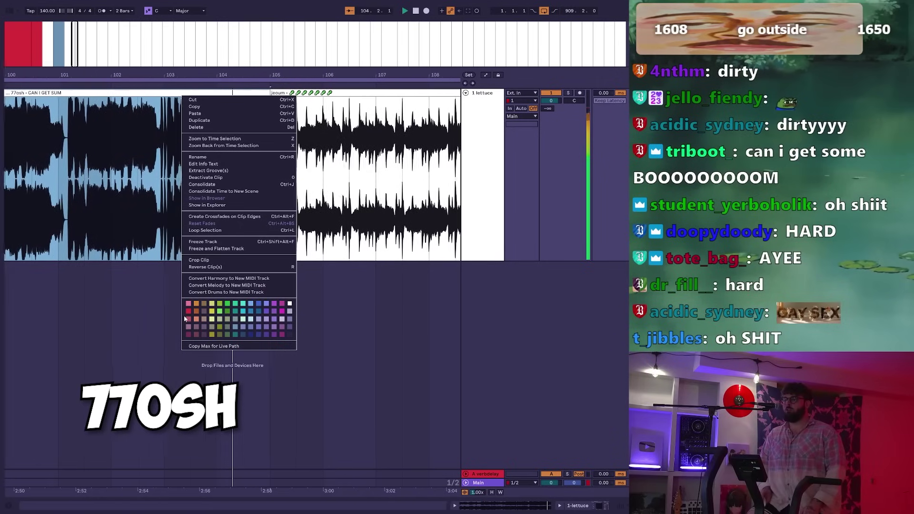
left_click(186, 316)
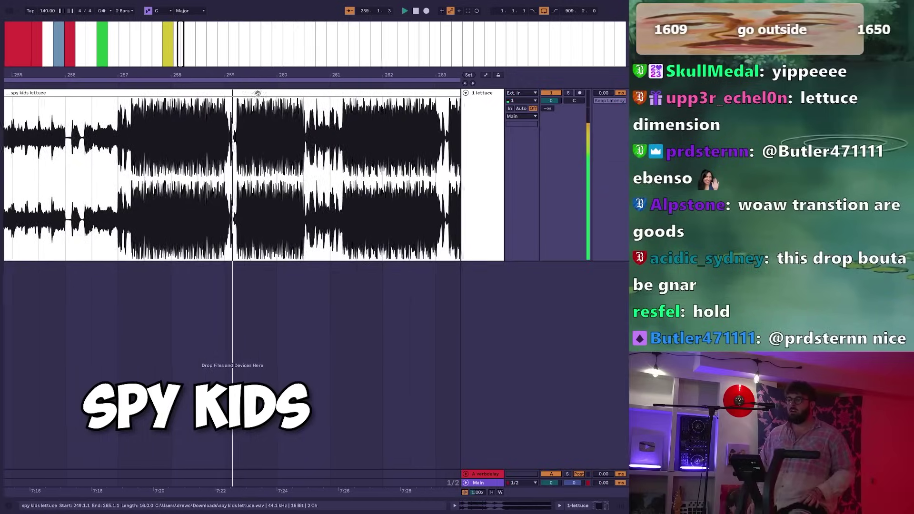
Colour the "spy kids lettuce" clip red and the "can i get some lettuce" clip at bar 281 dark navy
right_click(258, 94)
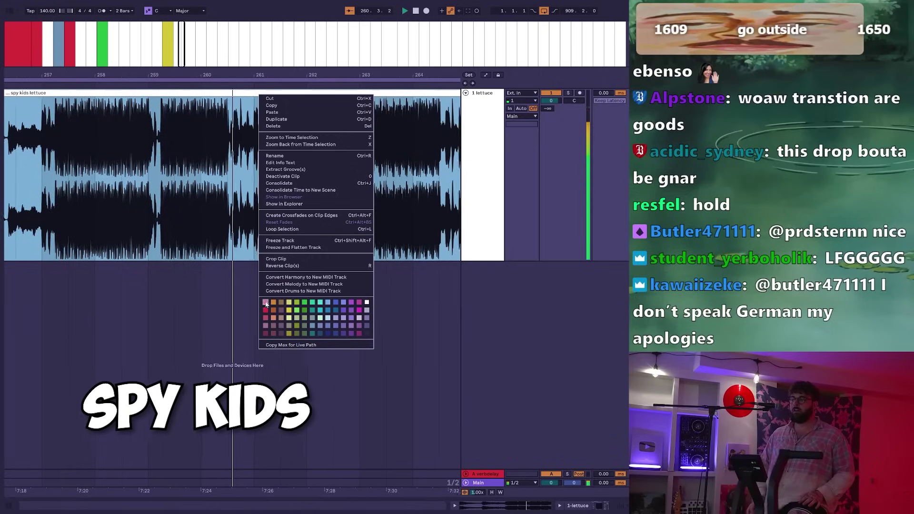
left_click(266, 304)
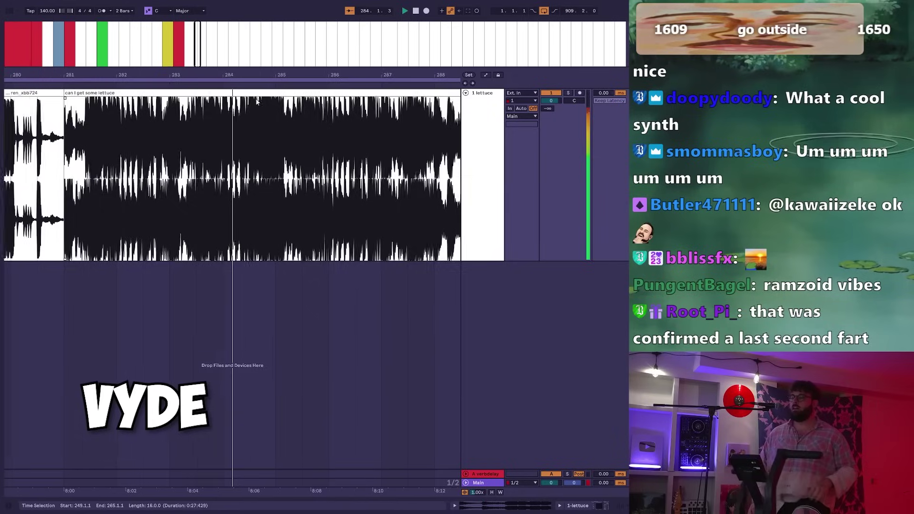
right_click(256, 95)
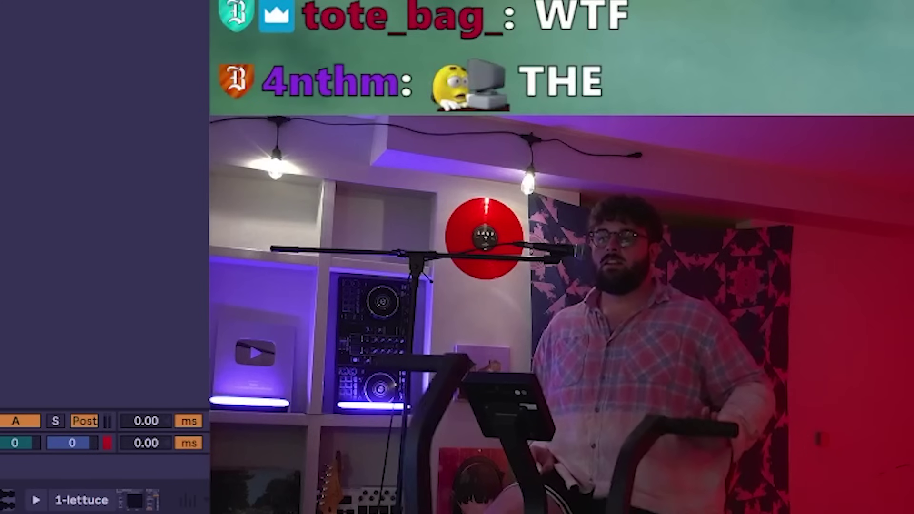
left_click(364, 334)
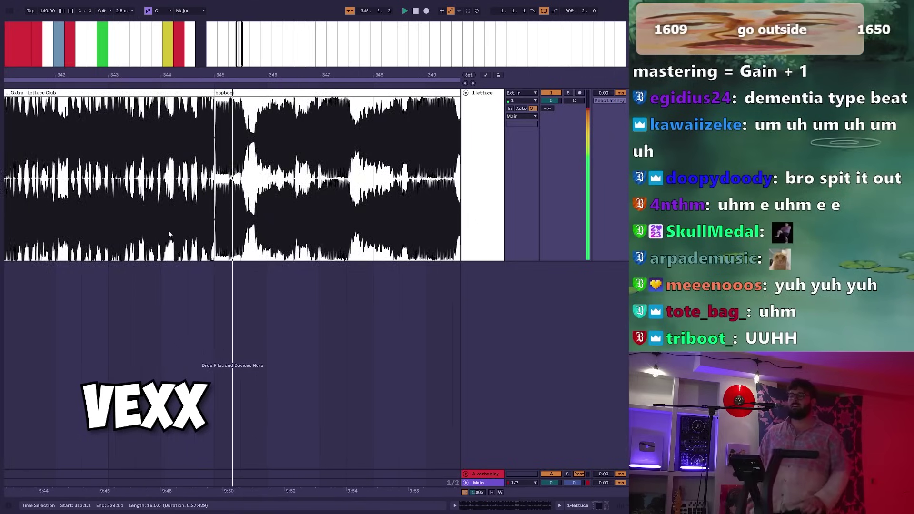
Colour the "bopbopi" clip at bar 345 red
left_click(229, 93)
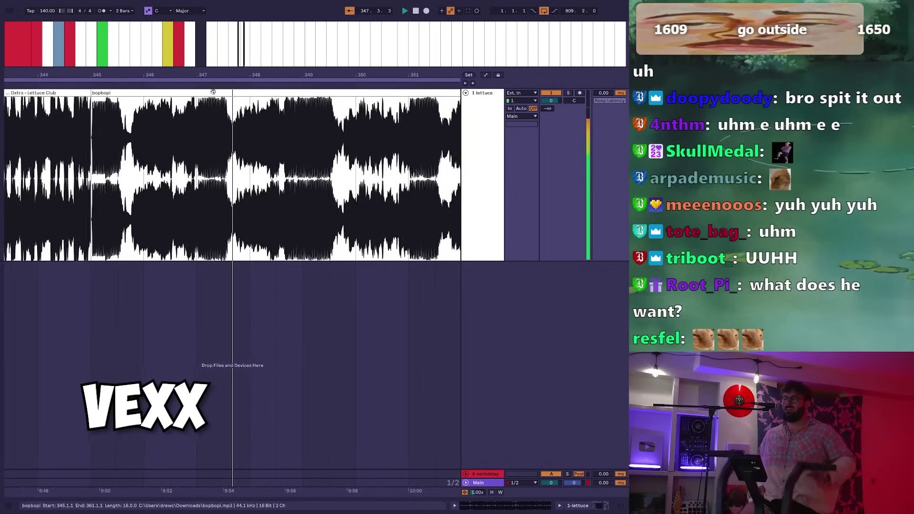
right_click(213, 91)
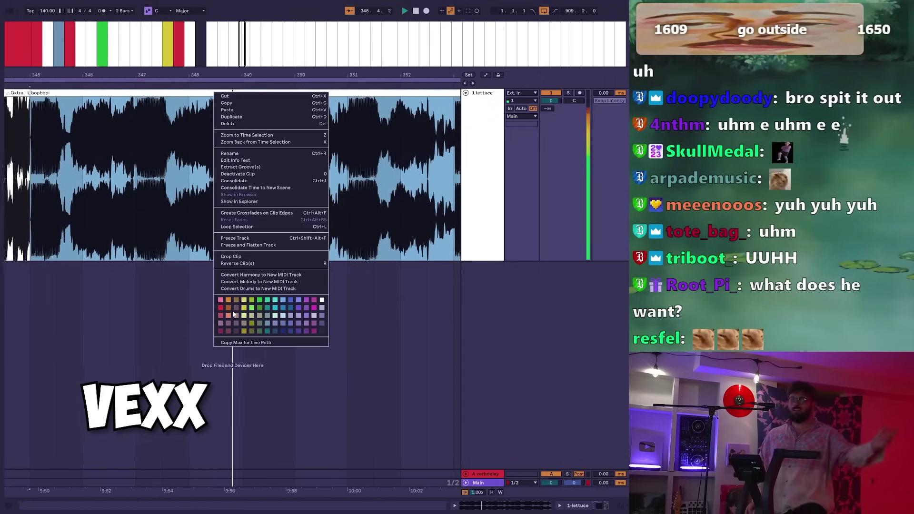
left_click(220, 311)
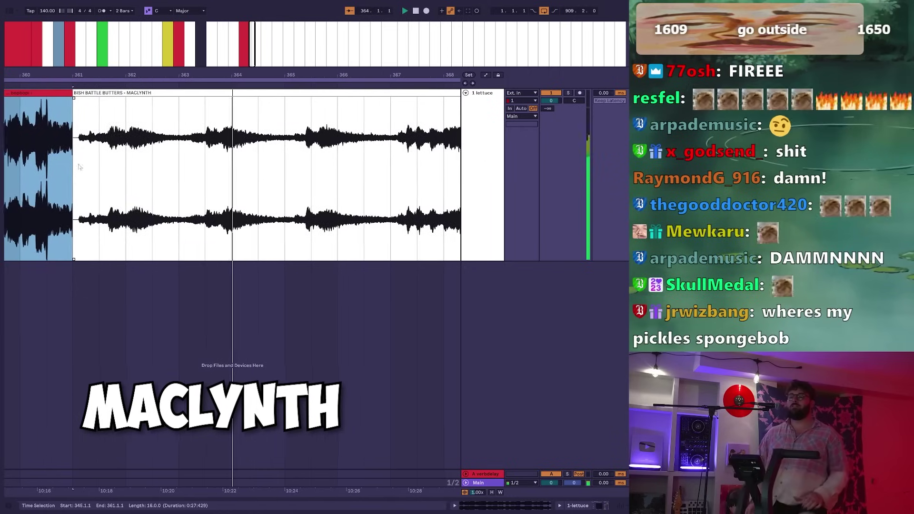
Raise the "BISH BATTLE BUTTERS - MACLYNTH" clip's gain to 2.0 dB, close its clip view and colour the clip red
double_click(229, 93)
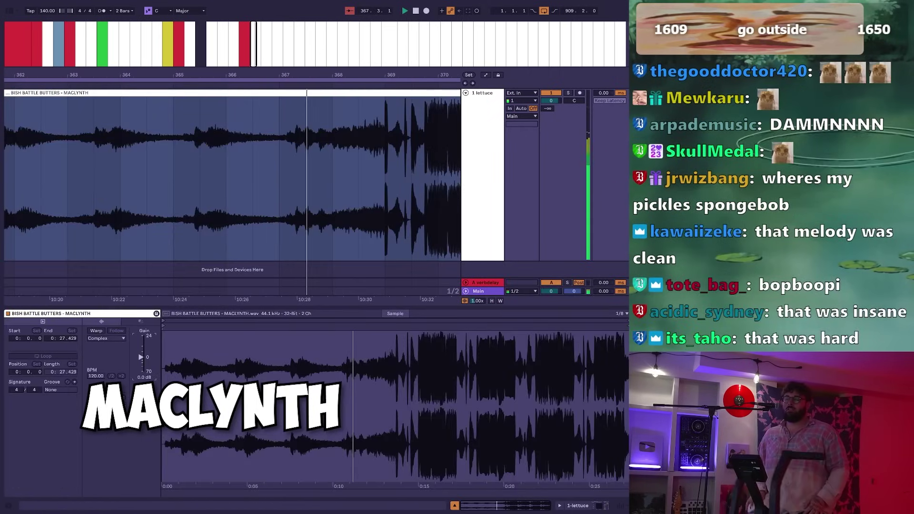
left_click_drag(141, 357, 141, 354)
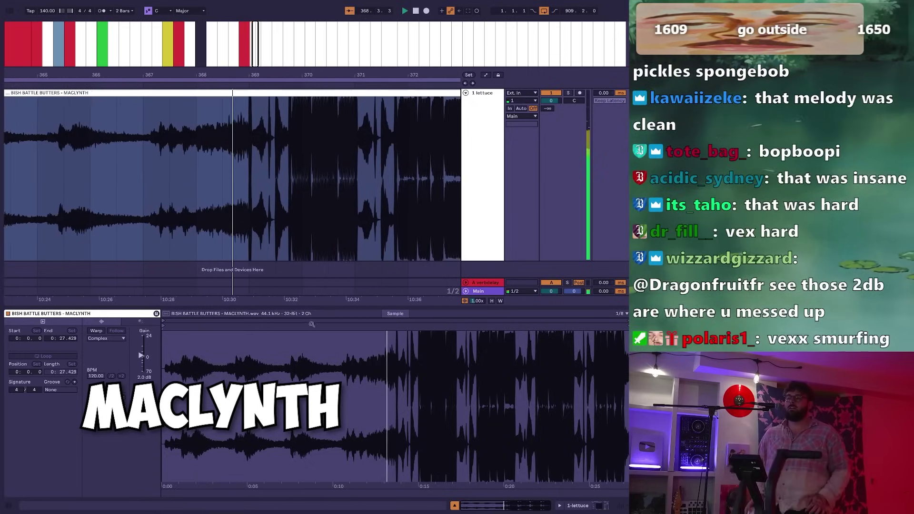
key("ctrl+alt+l")
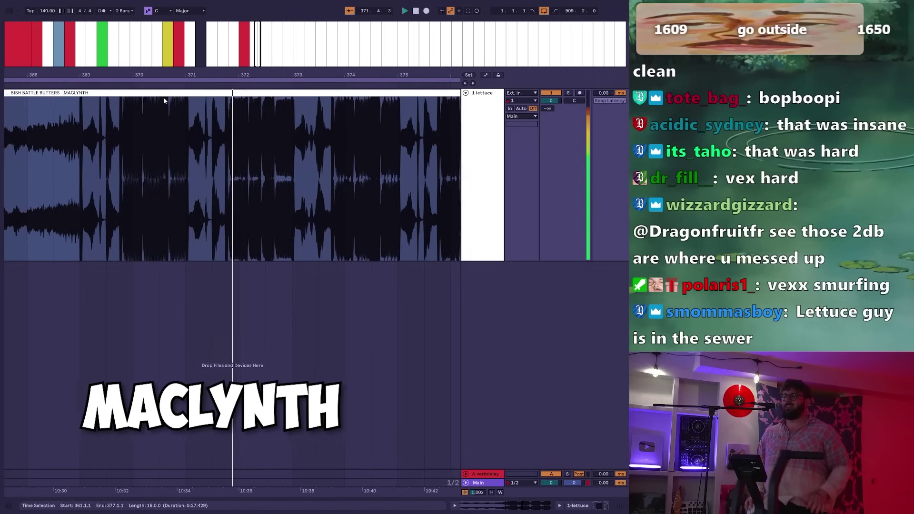
right_click(175, 92)
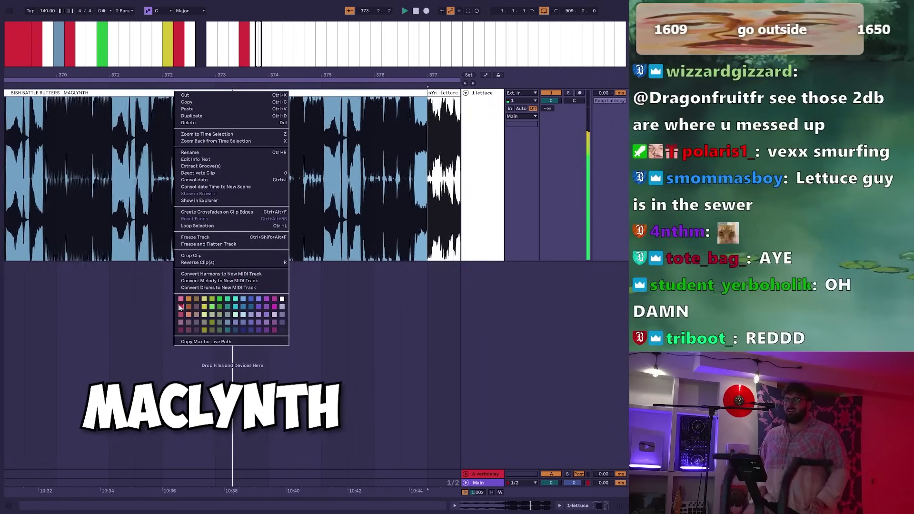
left_click(181, 306)
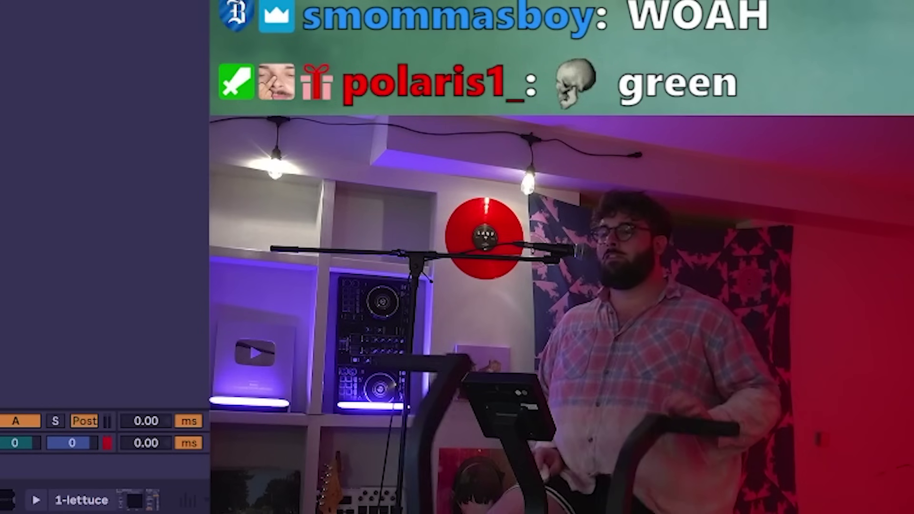
Colour the "nYn - Lettuce" clip light green and the "BISHBATTLE29 MVTTI PART" clip red
right_click(223, 95)
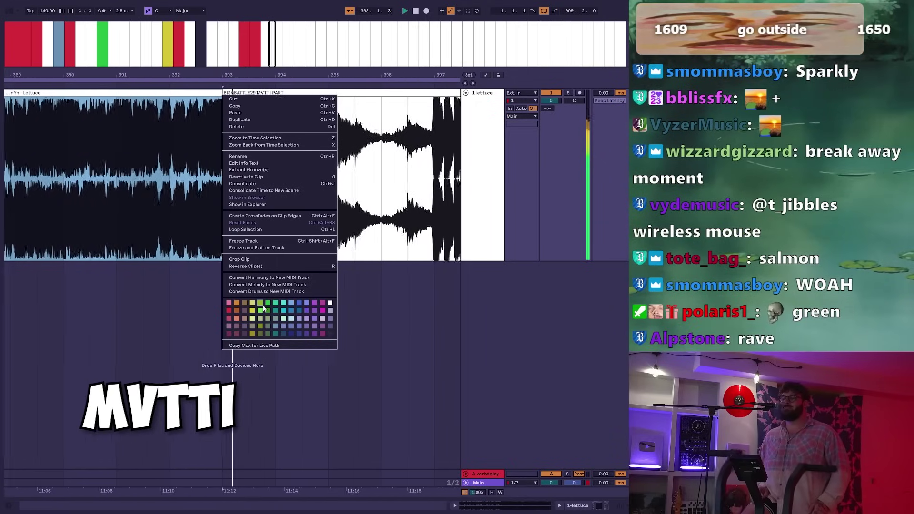
left_click(262, 313)
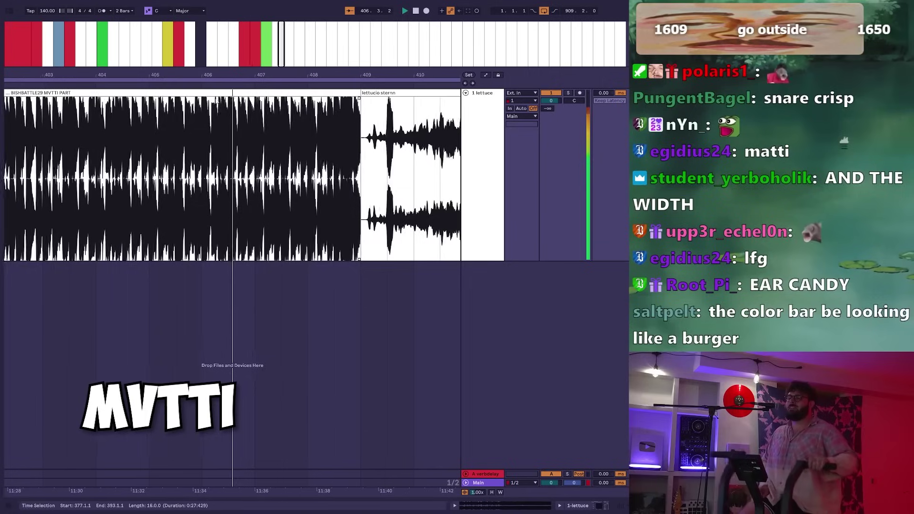
right_click(218, 97)
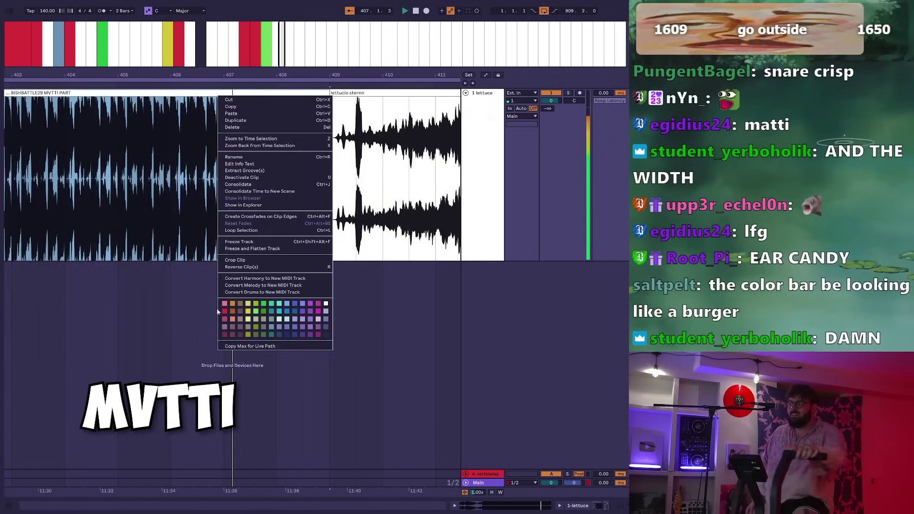
left_click(225, 312)
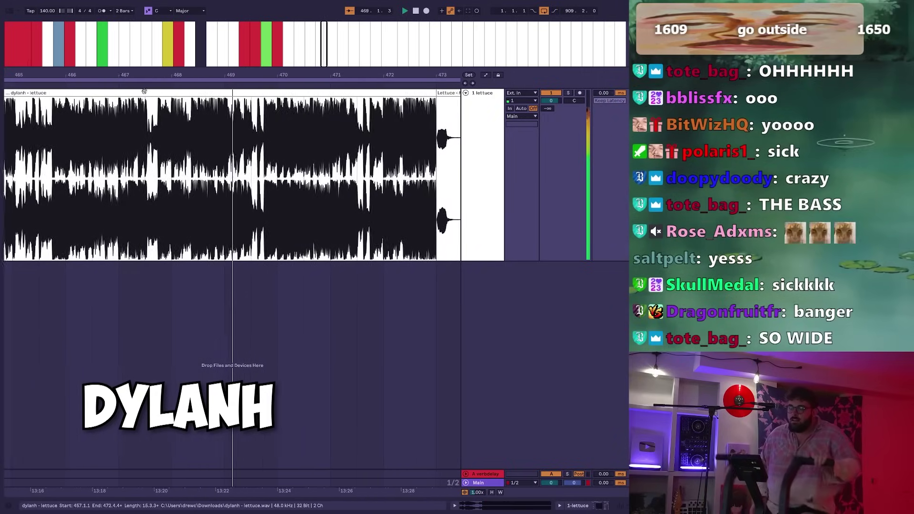
Colour the "dylanh - lettuce" clip at bar 457 and the "bishbjul23" clip at bar 505 red
right_click(139, 90)
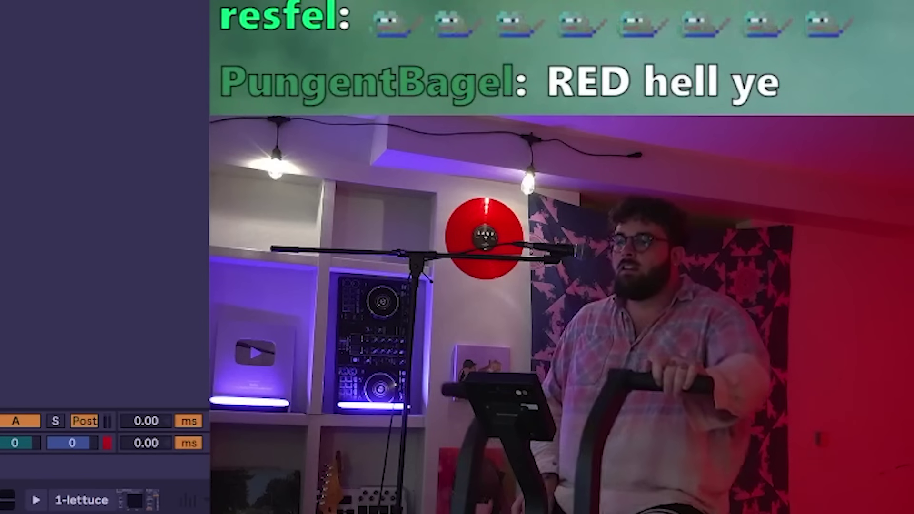
left_click(148, 307)
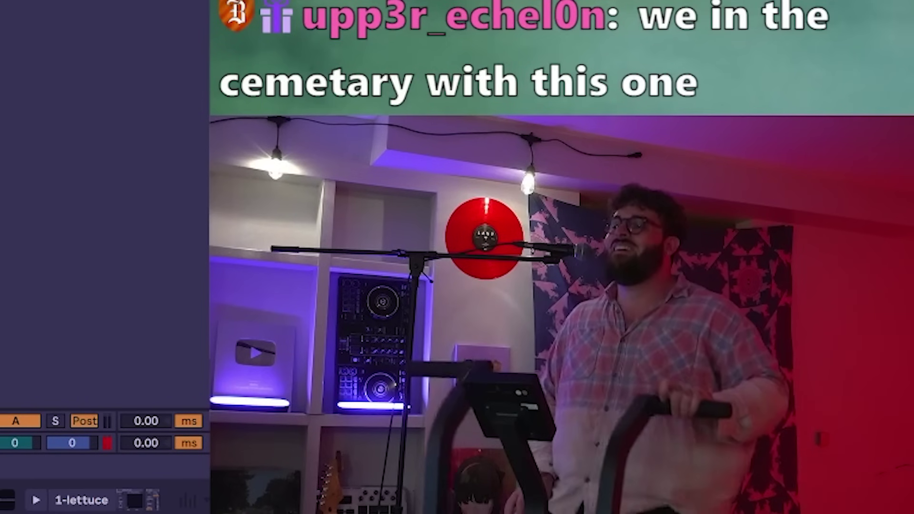
right_click(281, 94)
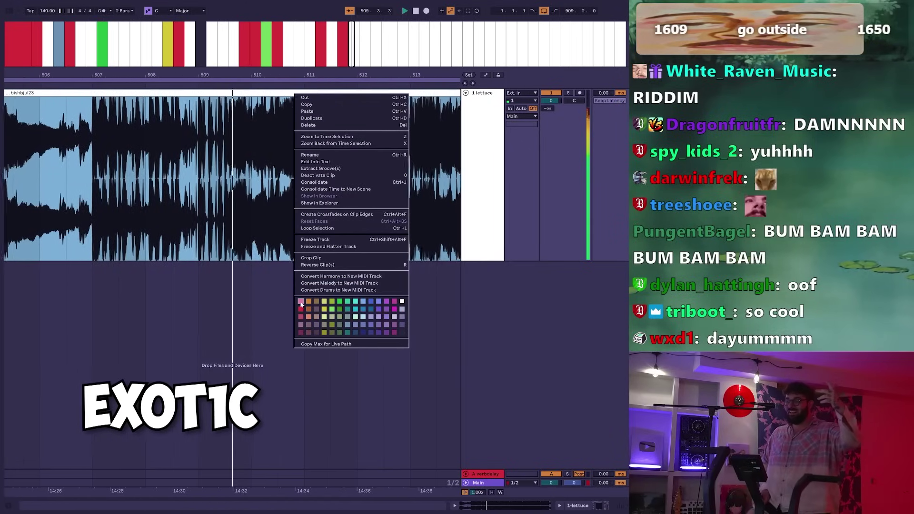
left_click(302, 310)
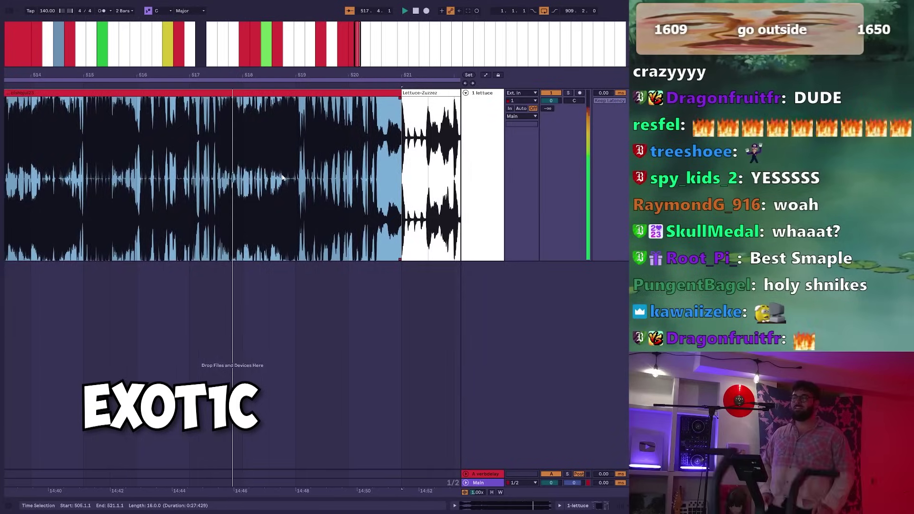
Colour two more submission clips that follow the "bishbjul23" clip on the lettuce track red
scroll(263, 179, "down", 10)
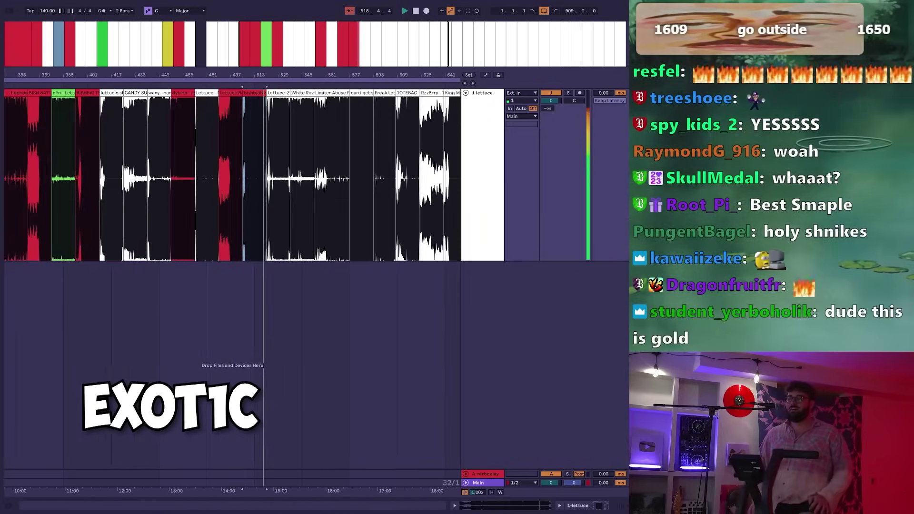
key("plus")
key("plus")
key("plus")
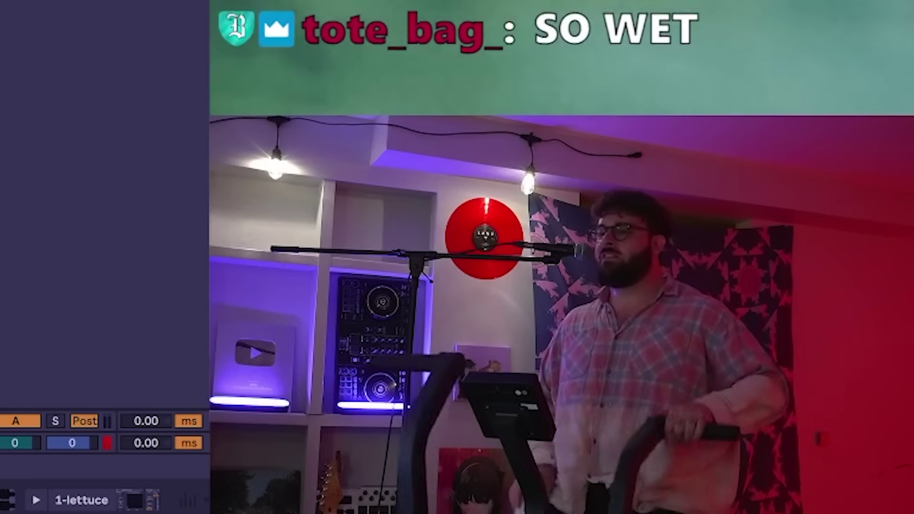
right_click(219, 94)
left_click(224, 308)
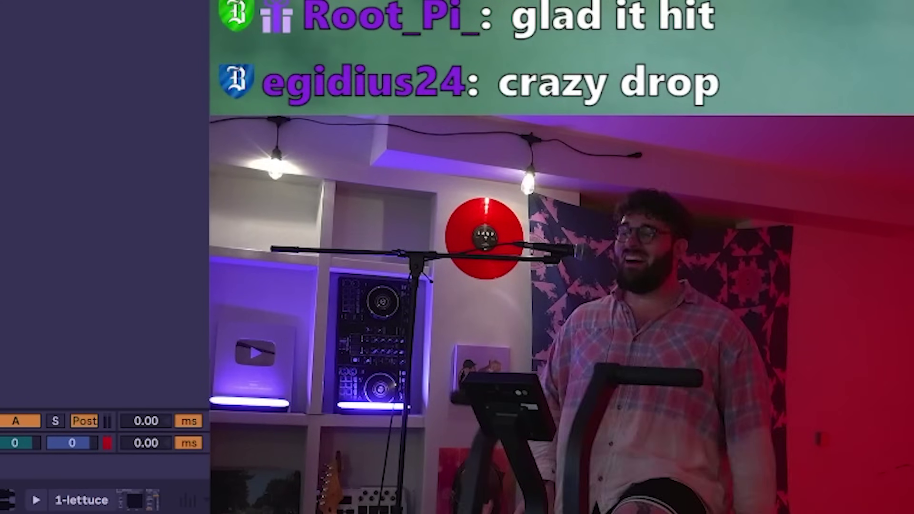
right_click(336, 95)
left_click(341, 314)
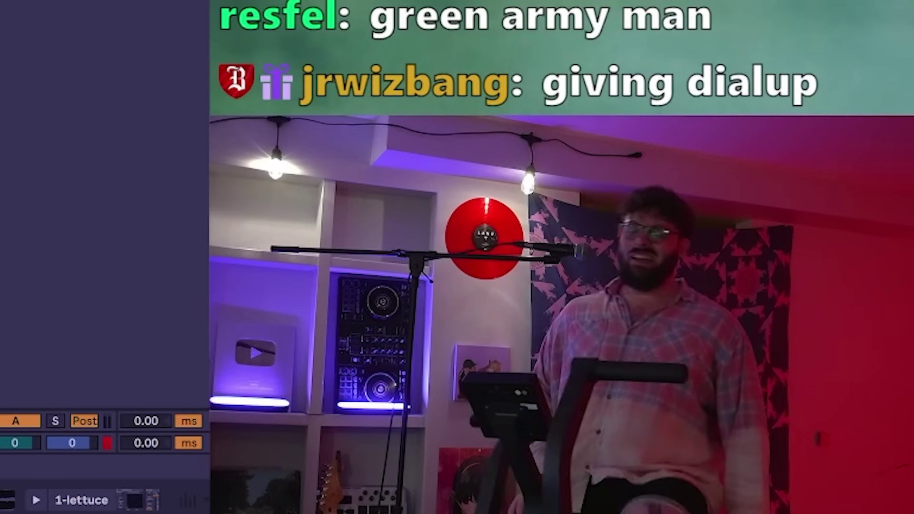
Colour the "Novre Lettuce battle" clip at bar 847 and the "help" clip at bar 879 red
right_click(217, 96)
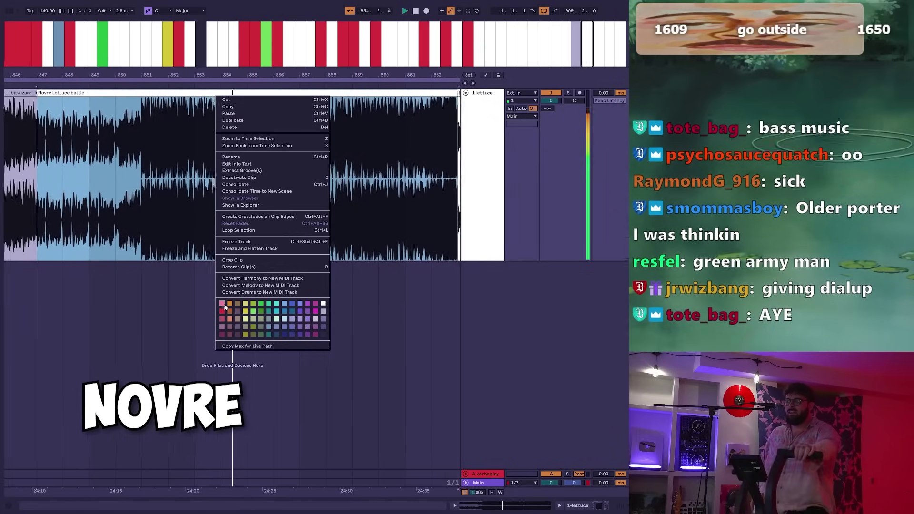
left_click(224, 312)
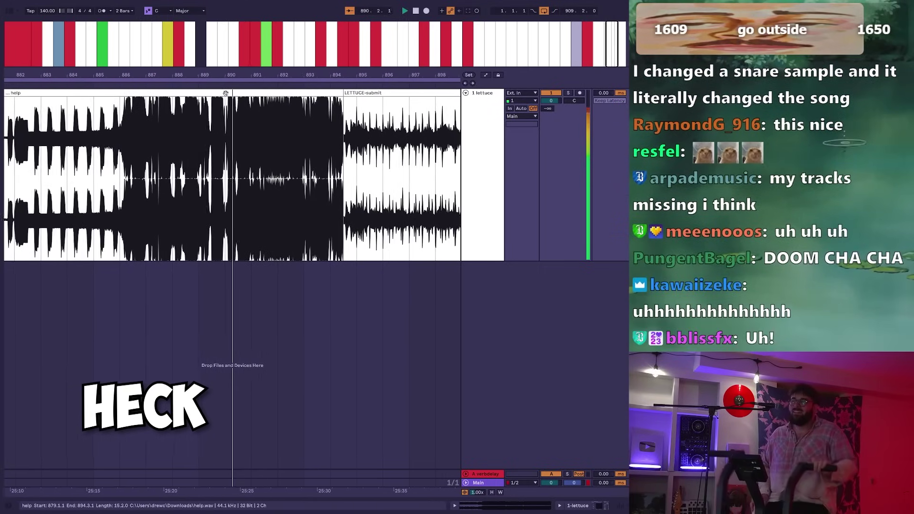
right_click(222, 94)
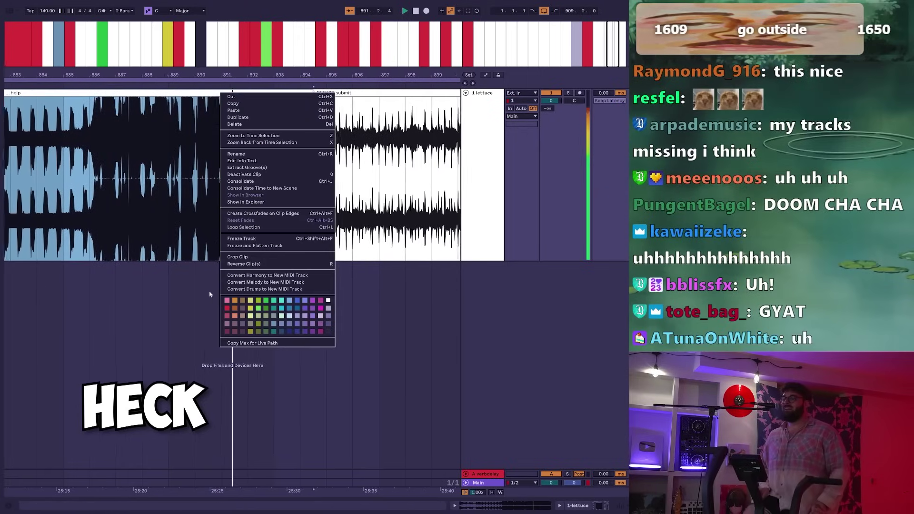
left_click(227, 309)
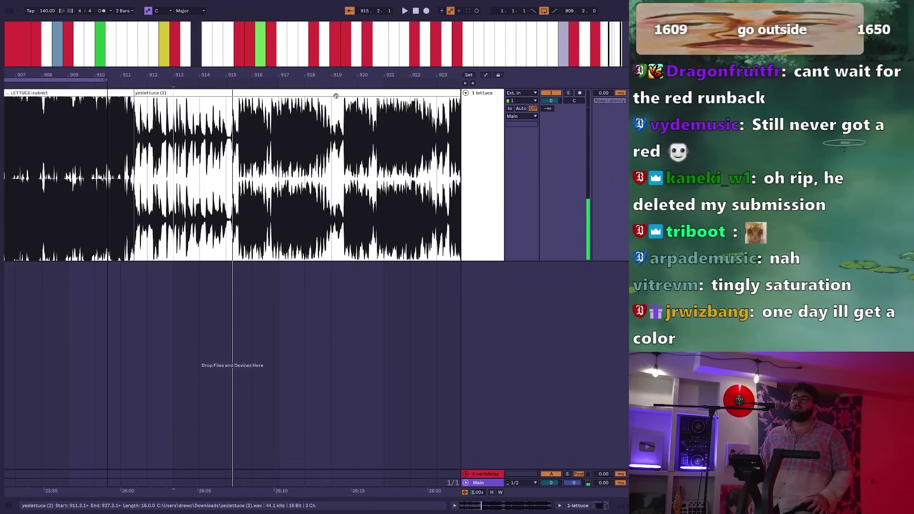
Delete the "yeslettuce (2)" clip that follows the "LETTUCE-submit" clip on the lettuce track
right_click(337, 96)
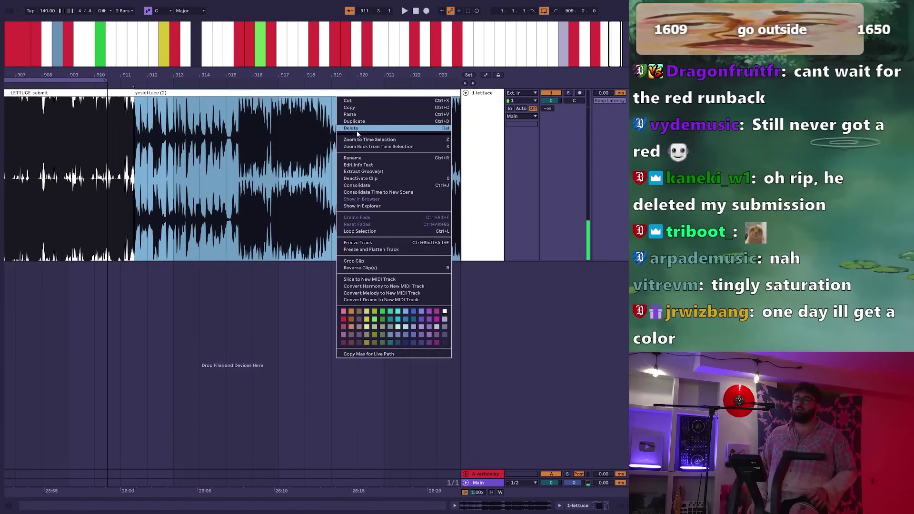
left_click(357, 128)
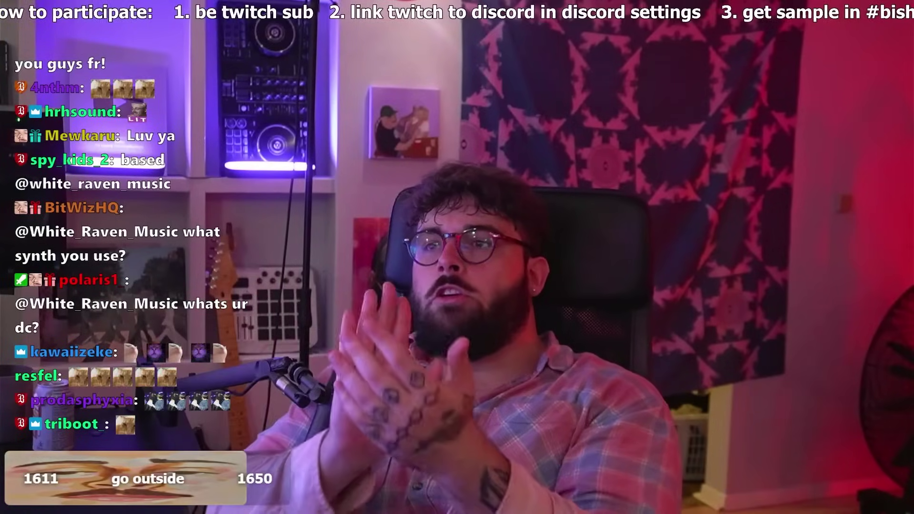